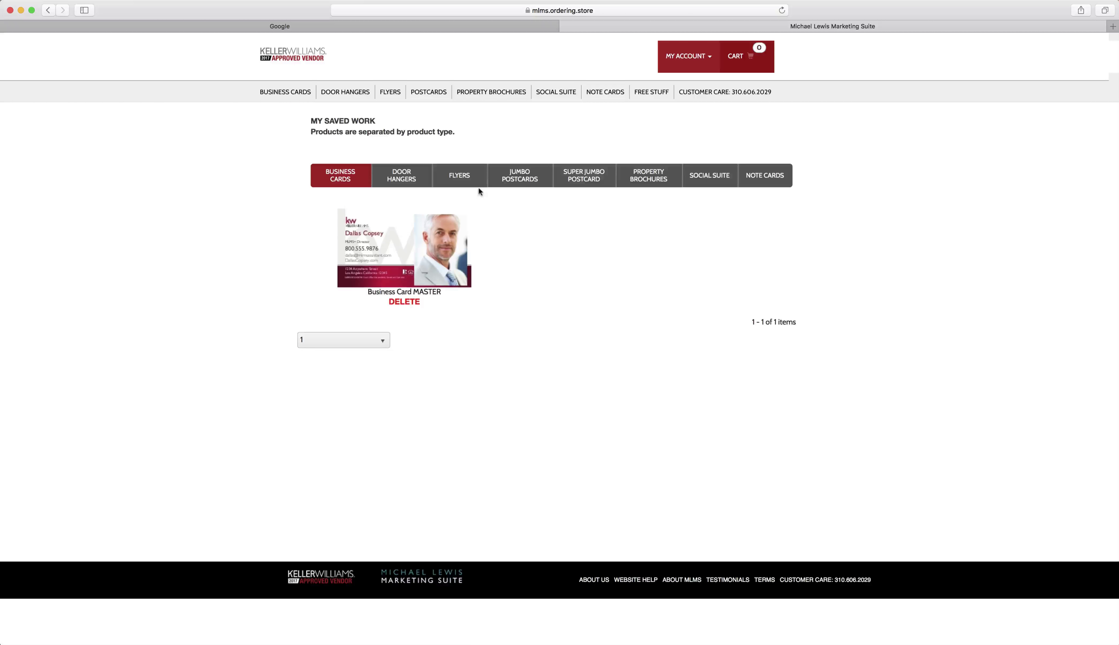
Open the saved TEMP WORK flyer from the Flyers tab of My Saved Work
{"action": "left_click", "coordinate": [478, 185]}
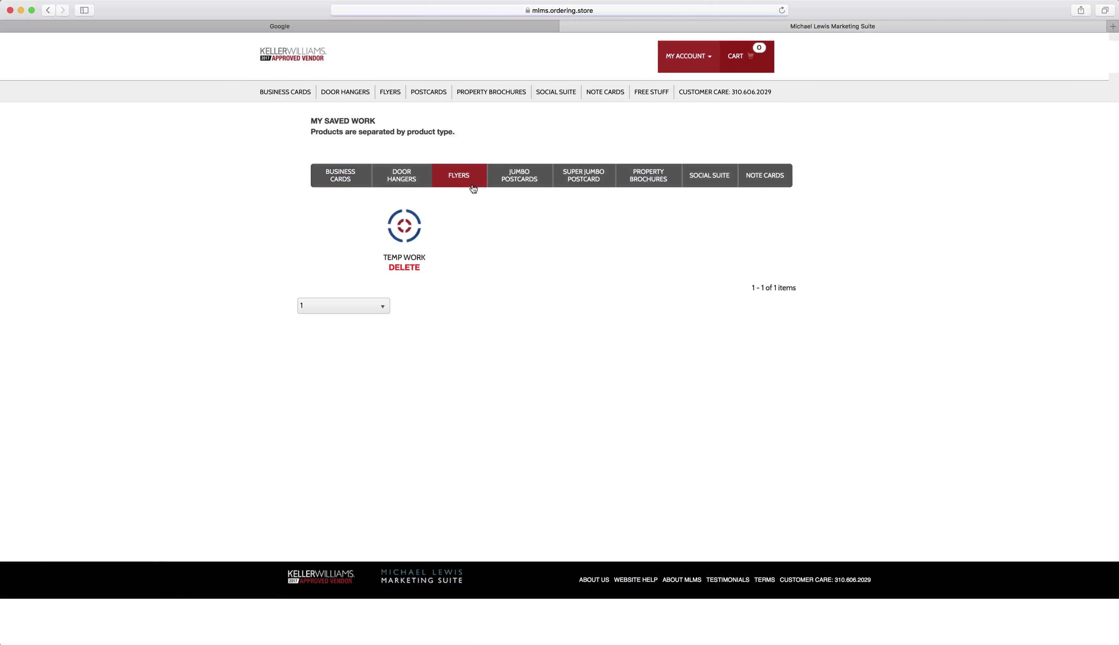
{"action": "left_click", "coordinate": [407, 243]}
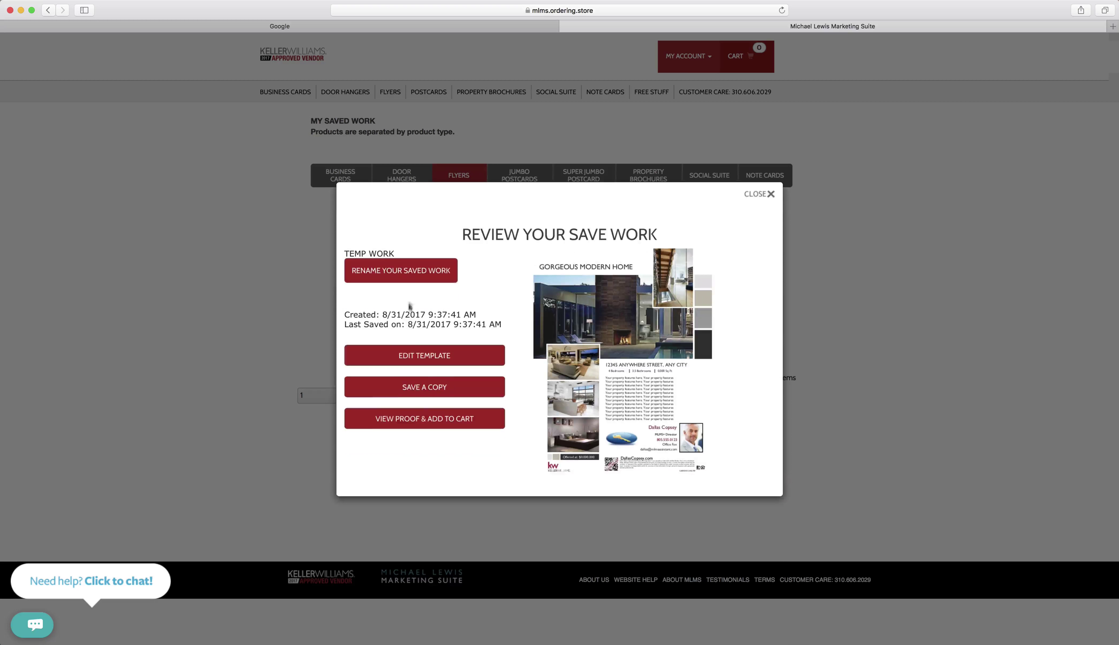
Open the TEMP WORK flyer in the template editor and look over the whole page
{"action": "left_click", "coordinate": [414, 364]}
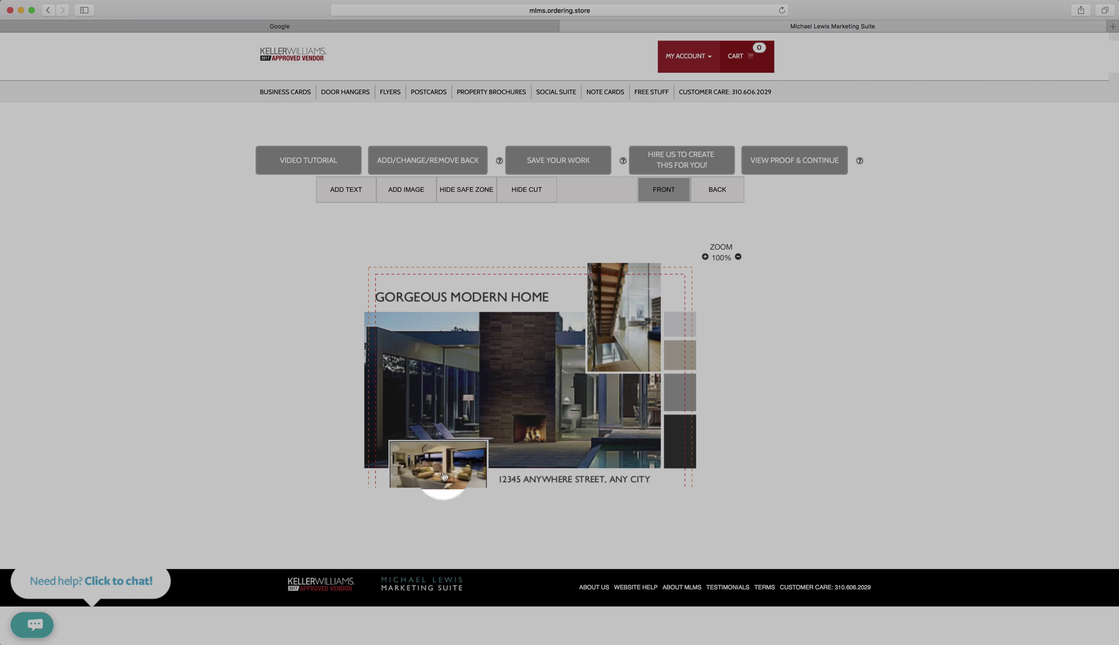
{"action": "scroll", "coordinate": [368, 427], "scroll_direction": "down", "scroll_amount": 2}
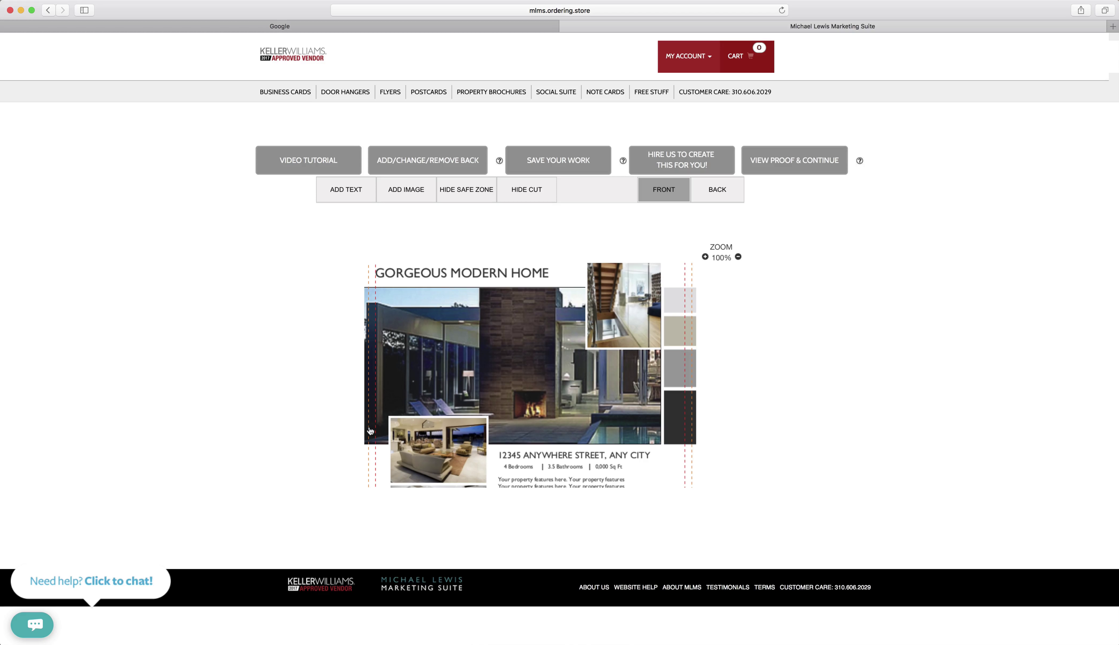
{"action": "scroll", "coordinate": [370, 431], "scroll_direction": "up", "scroll_amount": 2}
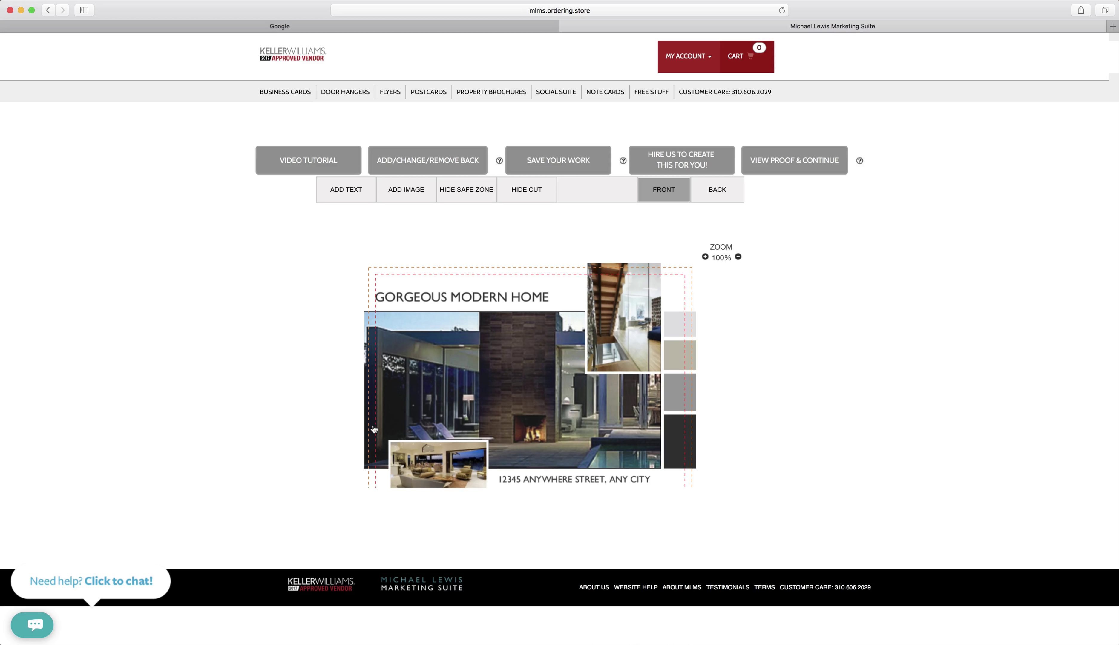
Add a placeholder image, move it over the fireplace, then delete it again
{"action": "left_click", "coordinate": [407, 200]}
{"action": "left_click", "coordinate": [531, 470]}
{"action": "left_click_drag", "start_coordinate": [530, 471], "coordinate": [517, 371]}
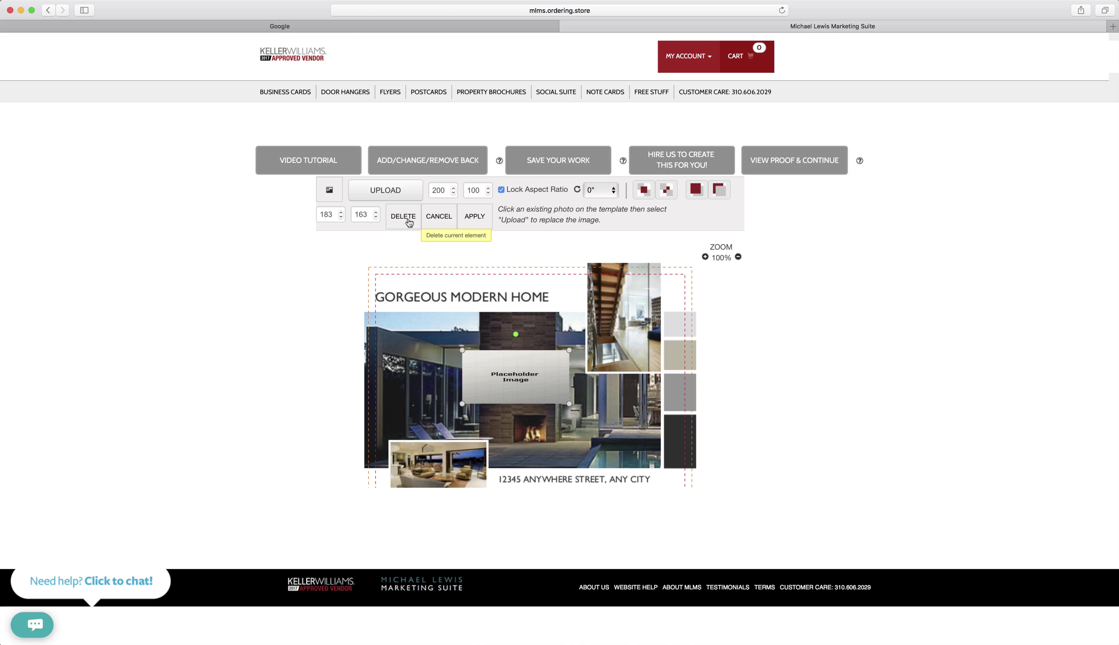
{"action": "left_click", "coordinate": [406, 218]}
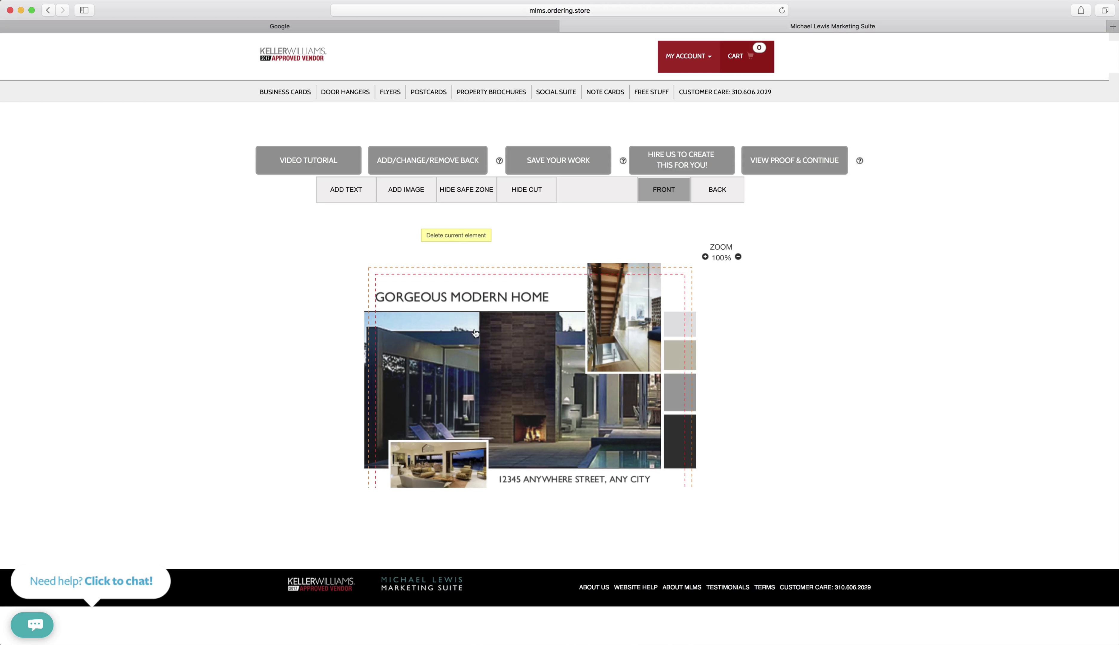
Upload the modern-home photo again and insert it into the 554 × 292 main banner frame
{"action": "left_click", "coordinate": [502, 324]}
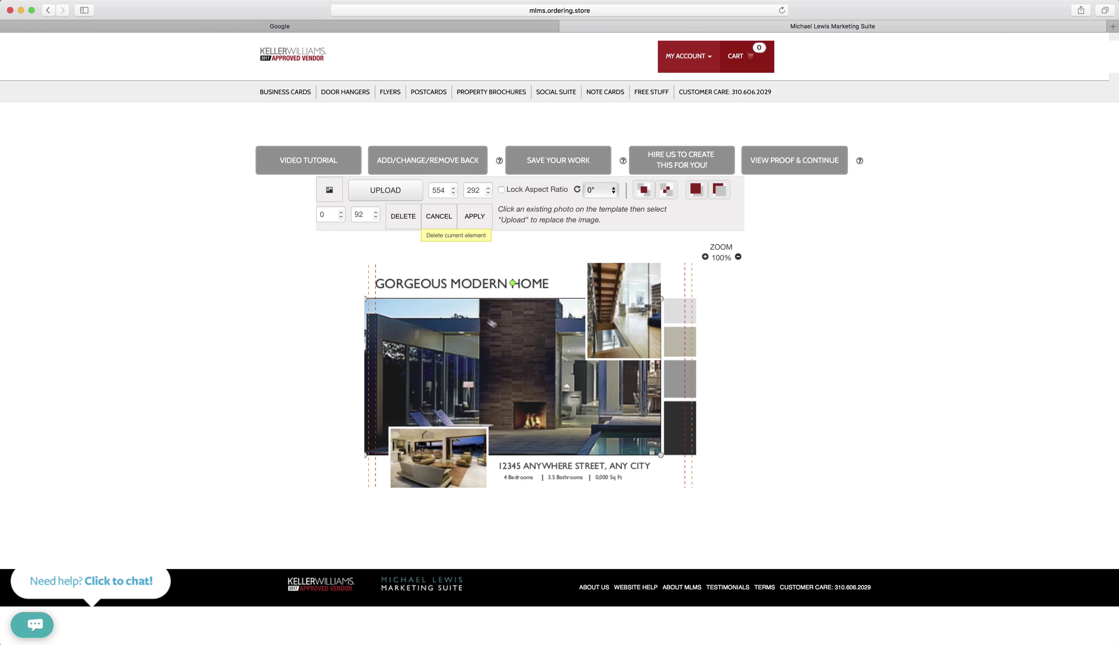
{"action": "left_click", "coordinate": [389, 190]}
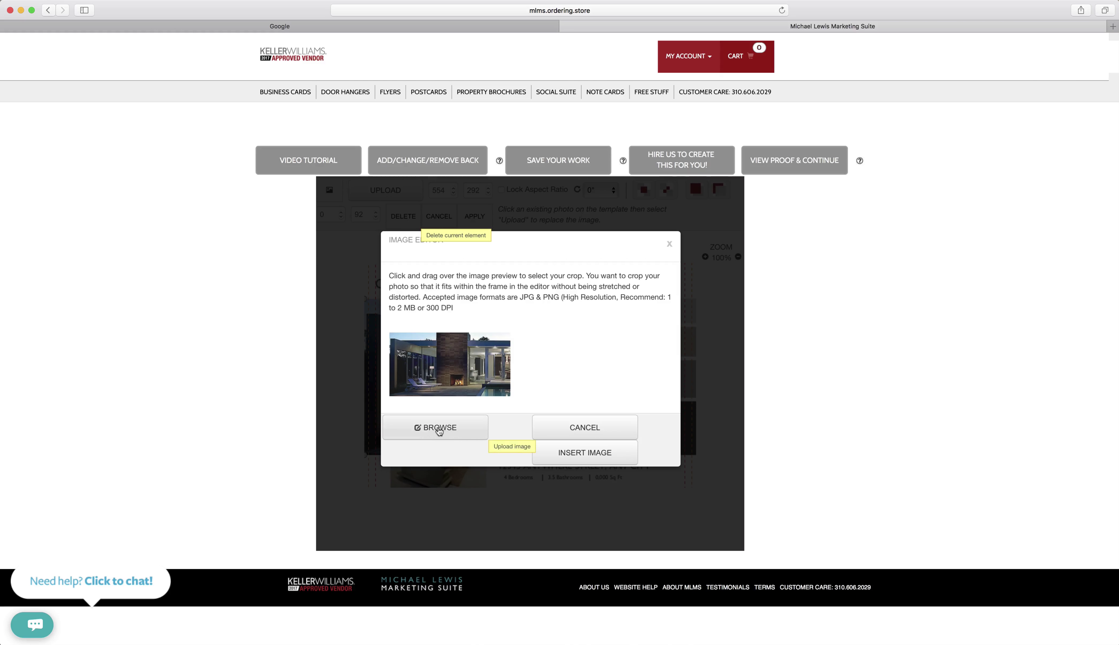
{"action": "left_click", "coordinate": [578, 451]}
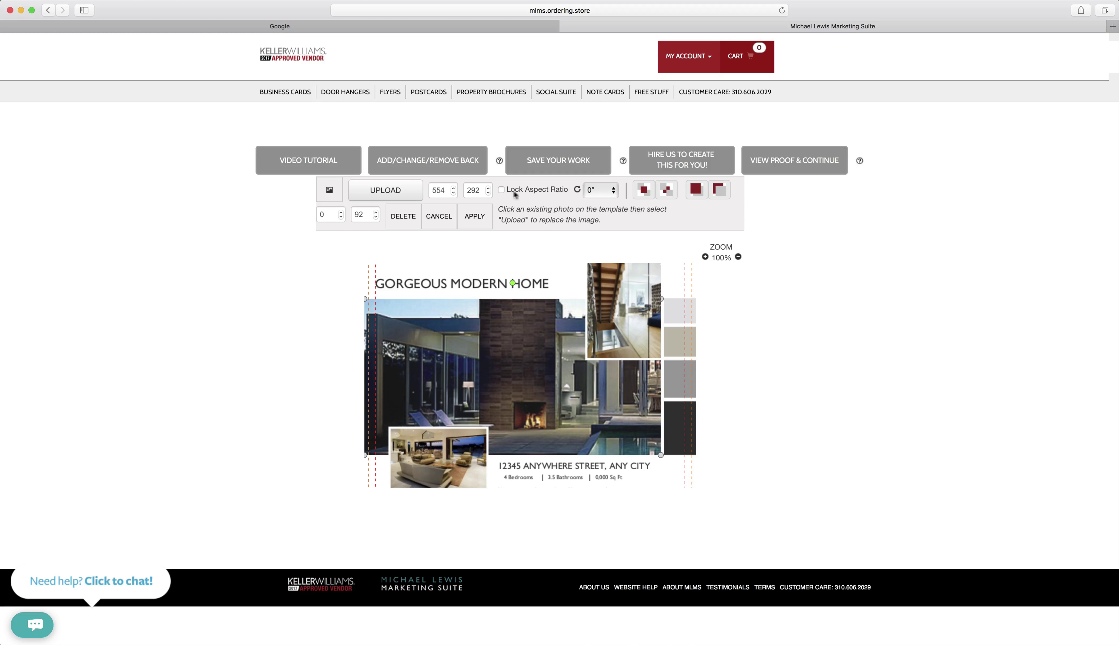
Rotate the main house photo slightly, send it to the back, and apply the change
{"action": "left_click", "coordinate": [614, 198]}
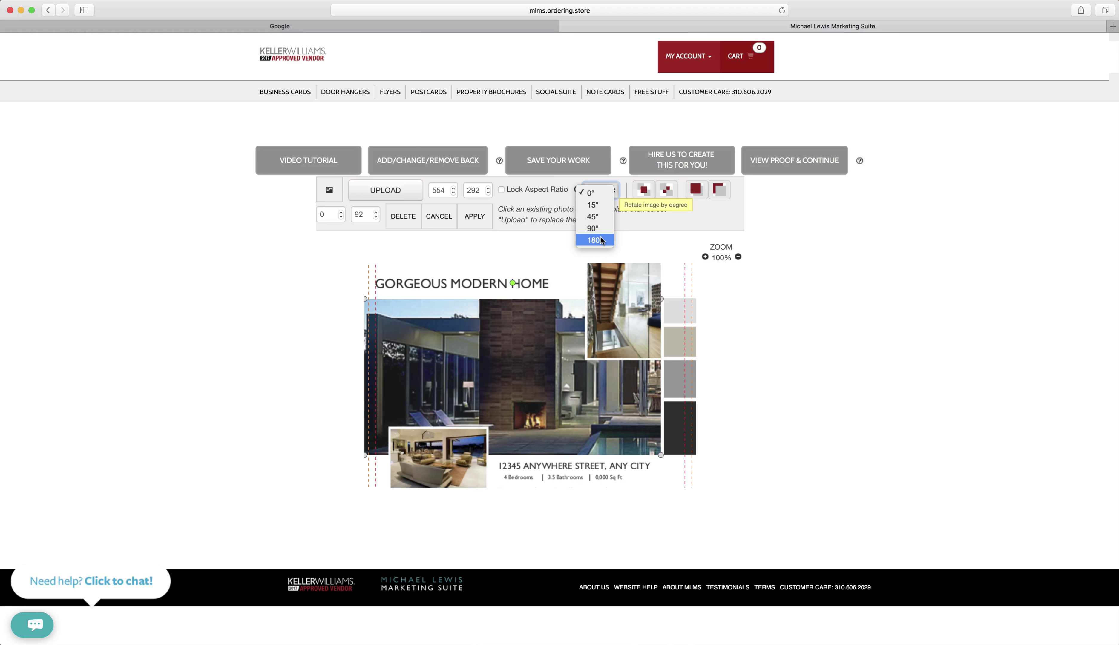
{"action": "left_click", "coordinate": [513, 284]}
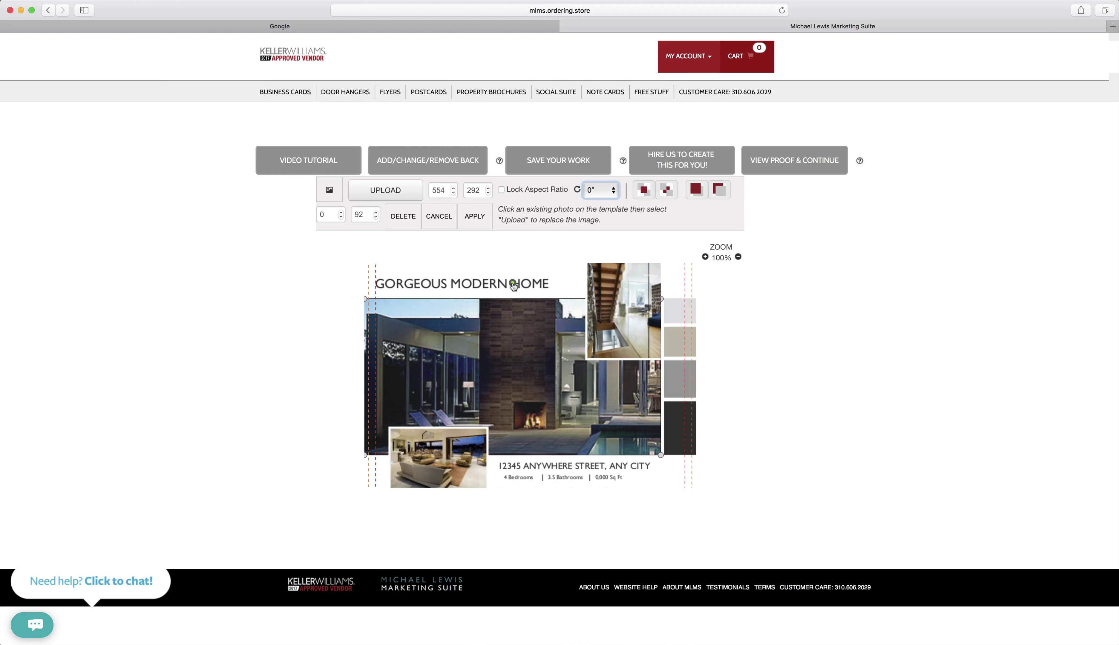
{"action": "mouse_move", "coordinate": [512, 283]}
{"action": "left_mouse_down"}
{"action": "mouse_move", "coordinate": [466, 307]}
{"action": "mouse_move", "coordinate": [547, 292]}
{"action": "mouse_move", "coordinate": [514, 284]}
{"action": "left_mouse_up"}
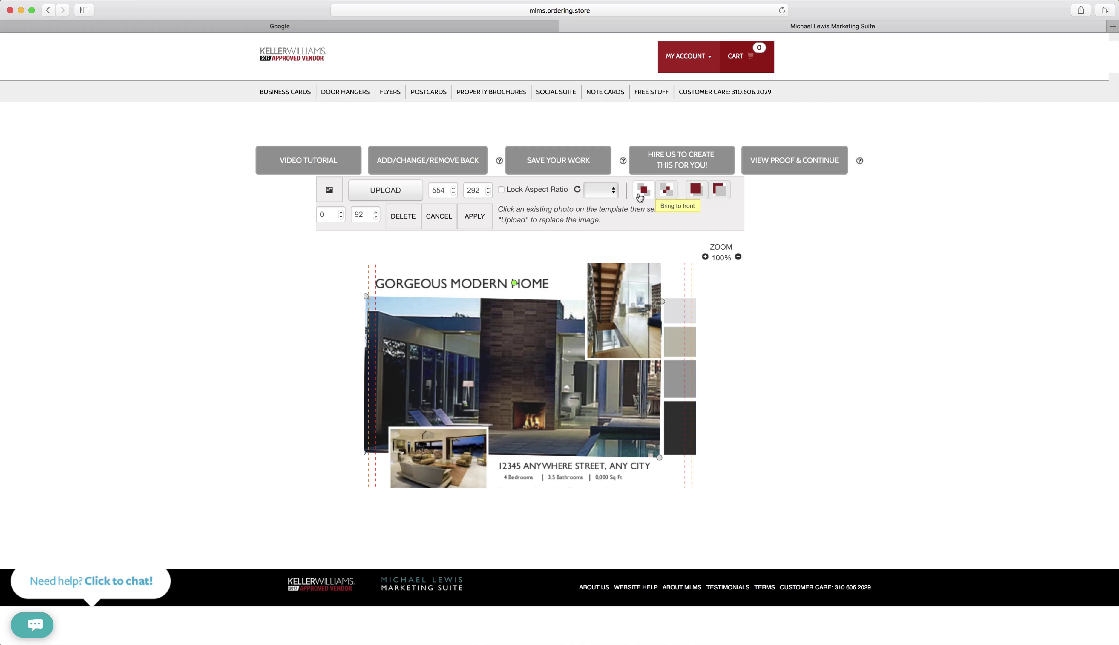
{"action": "left_click", "coordinate": [661, 195]}
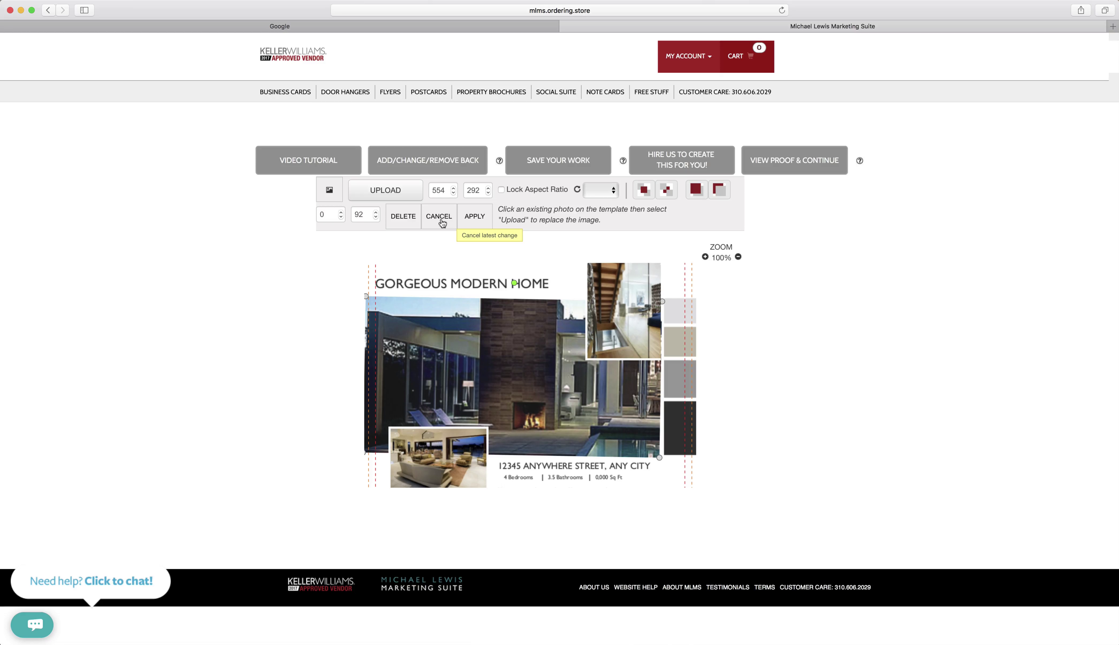
{"action": "left_click", "coordinate": [471, 226]}
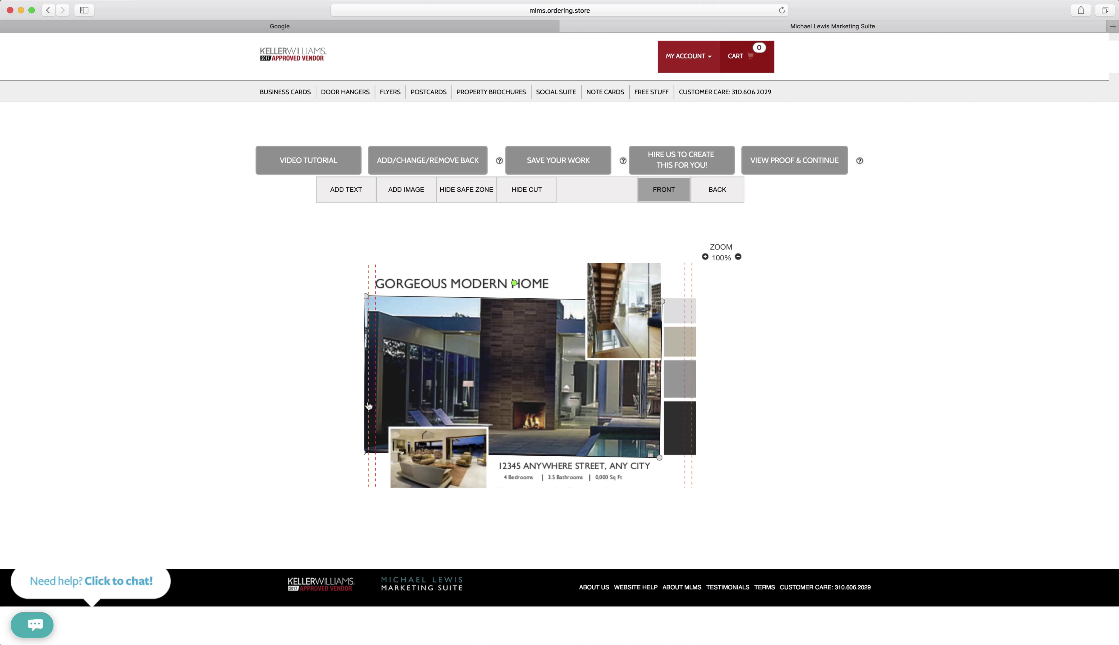
Swap the lower-left living-room photo for Staircase.jpeg in the 179 × 121 frame
{"action": "scroll", "coordinate": [369, 406], "scroll_direction": "down", "scroll_amount": 2}
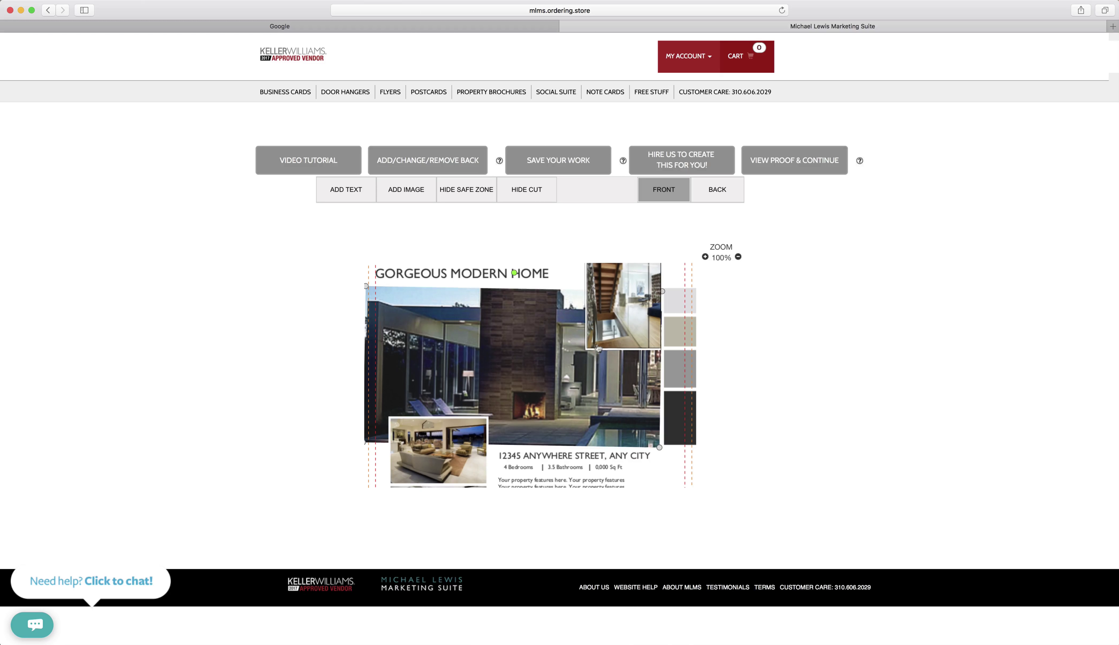
{"action": "left_click", "coordinate": [440, 449]}
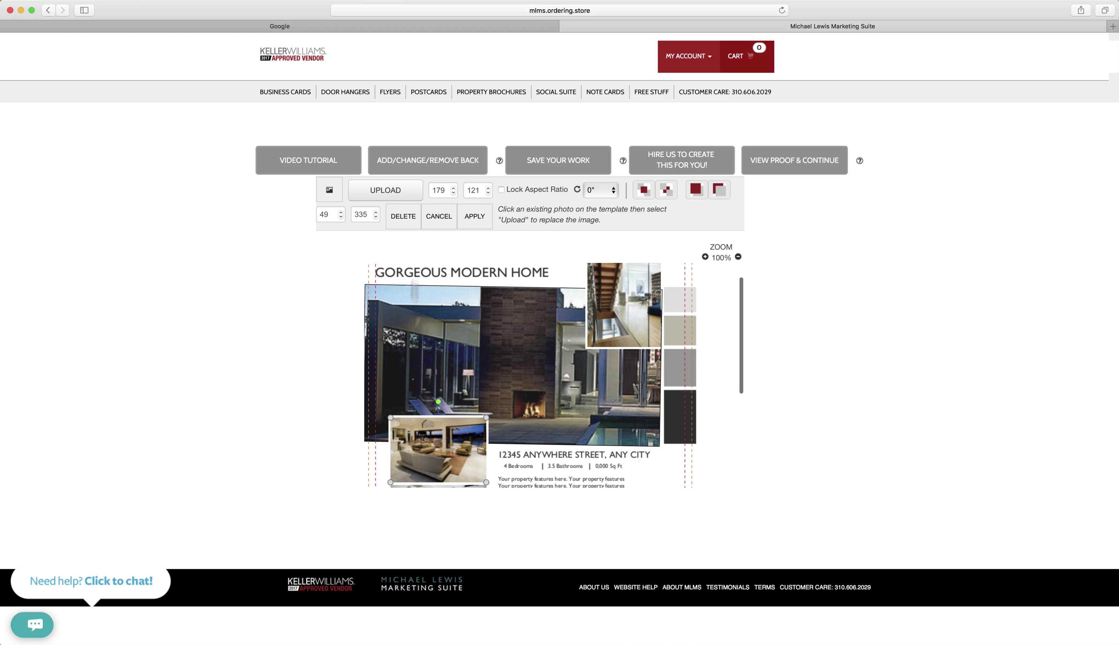
{"action": "left_click", "coordinate": [388, 195]}
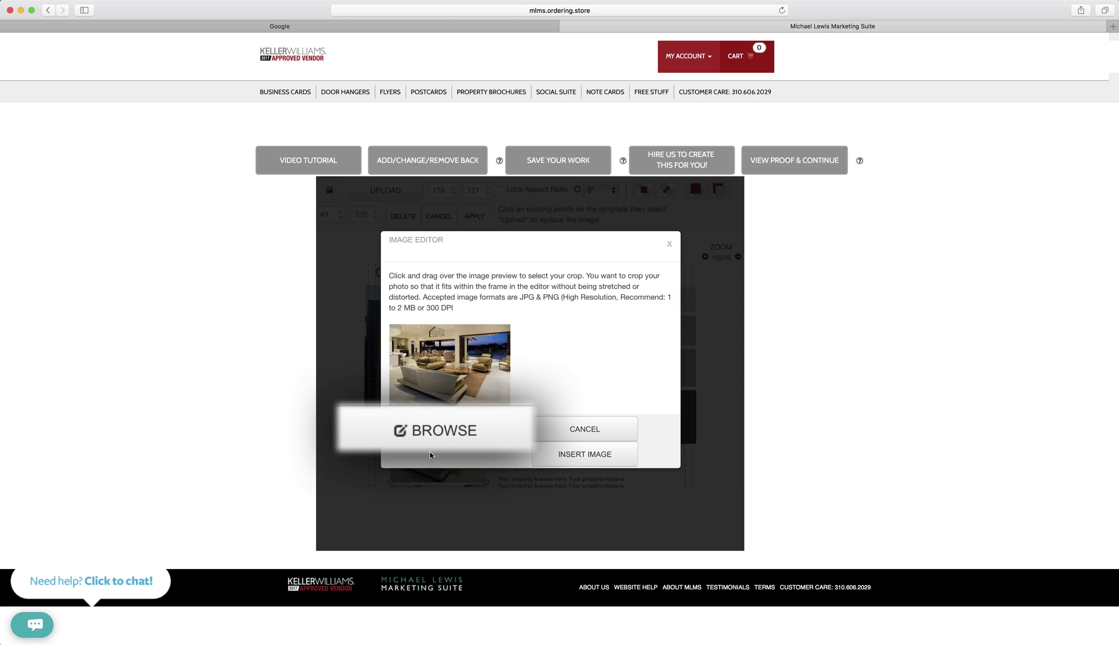
{"action": "left_click", "coordinate": [428, 438]}
{"action": "left_click", "coordinate": [492, 82]}
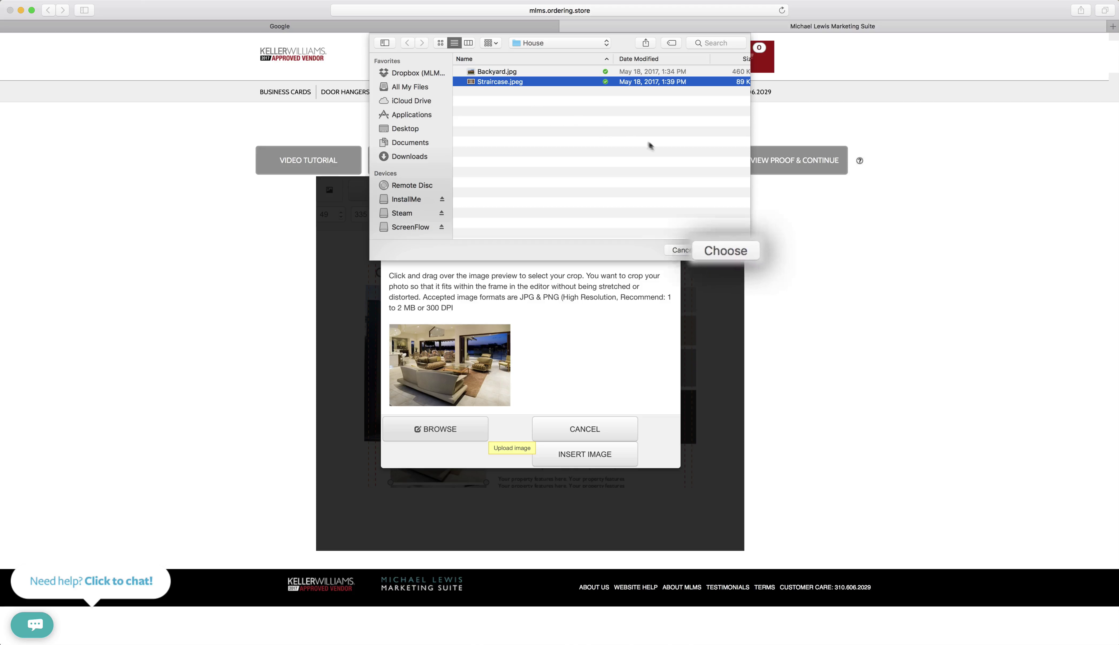
{"action": "left_click", "coordinate": [724, 250]}
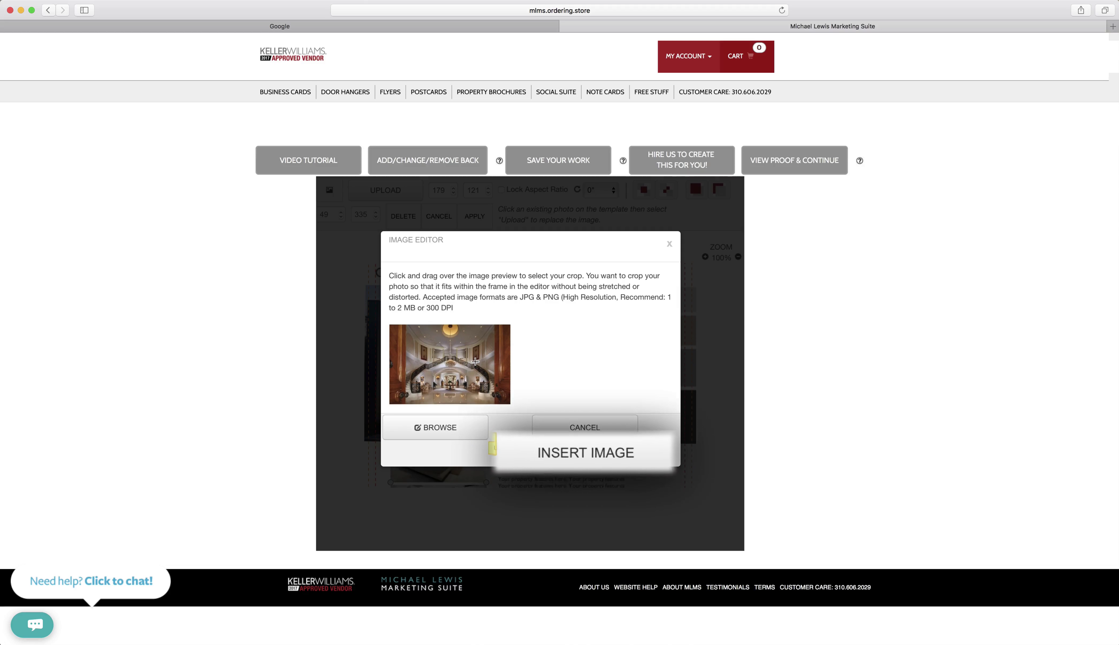
{"action": "left_click", "coordinate": [593, 452]}
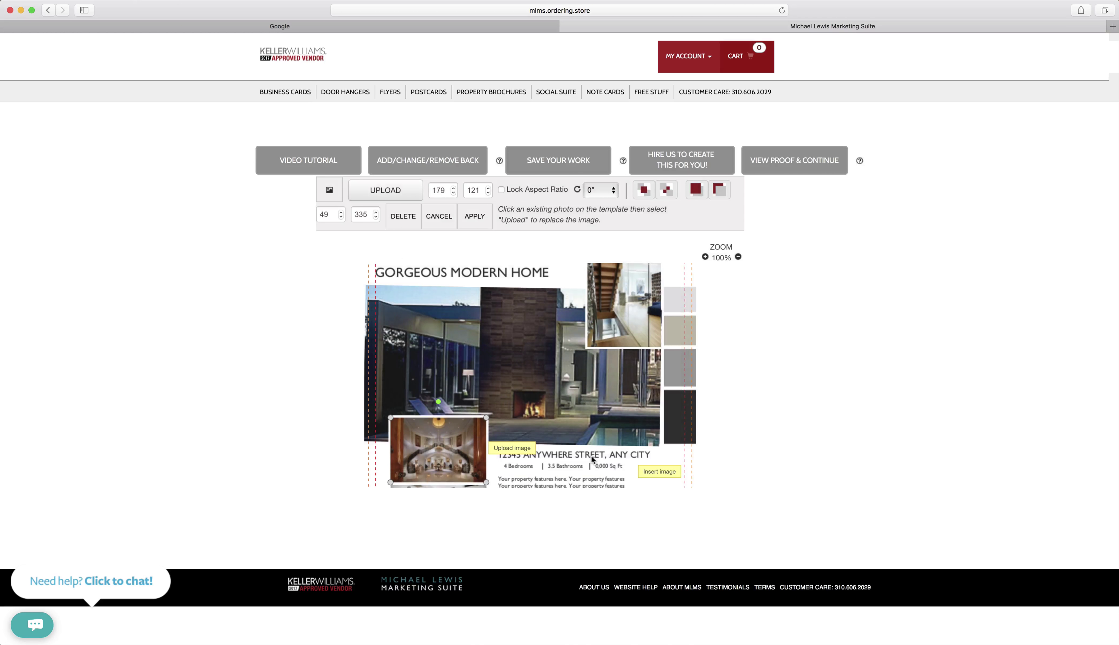
Replace the main banner photo with Staircase.jpeg
{"action": "left_click", "coordinate": [502, 364]}
{"action": "left_click", "coordinate": [386, 190]}
{"action": "left_click", "coordinate": [449, 429]}
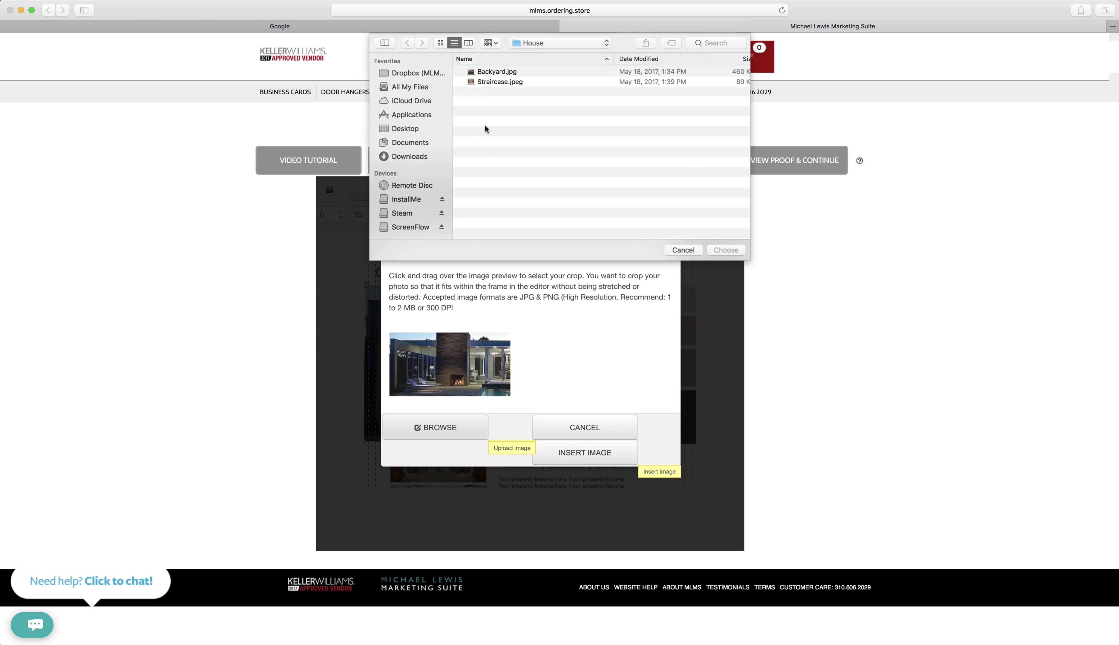
{"action": "left_click", "coordinate": [493, 82]}
{"action": "left_click", "coordinate": [726, 250]}
{"action": "left_click", "coordinate": [613, 446]}
Replace the 137 × 203 top-right photo with Staircase.jpeg
{"action": "left_click", "coordinate": [606, 311]}
{"action": "left_click", "coordinate": [422, 192]}
{"action": "left_click", "coordinate": [436, 425]}
{"action": "left_click", "coordinate": [504, 83]}
{"action": "left_click", "coordinate": [717, 251]}
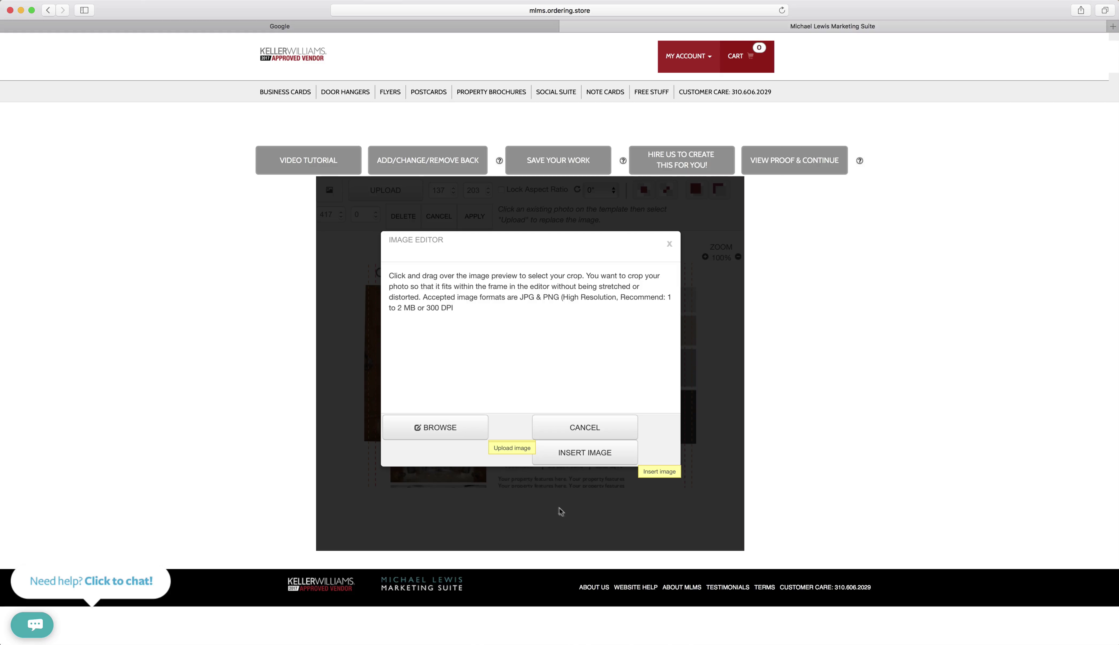
{"action": "left_click", "coordinate": [584, 456]}
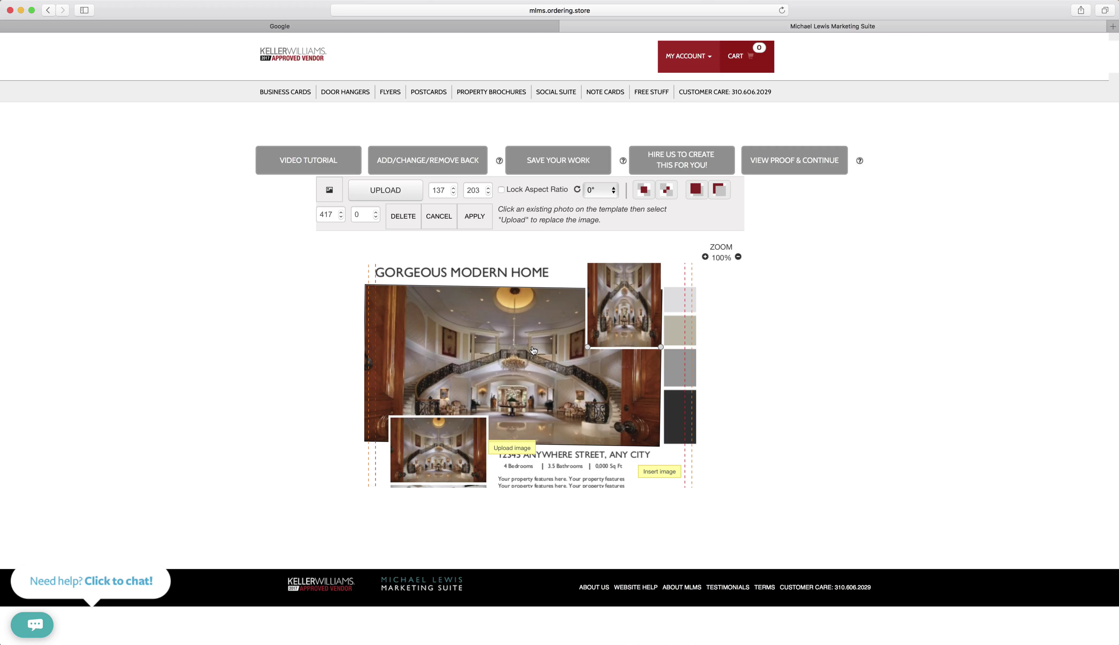
Crop the lower-left staircase picture to cover nearly the whole image, nudged slightly right
{"action": "scroll", "coordinate": [444, 444], "scroll_direction": "down", "scroll_amount": 1}
{"action": "left_click", "coordinate": [443, 449]}
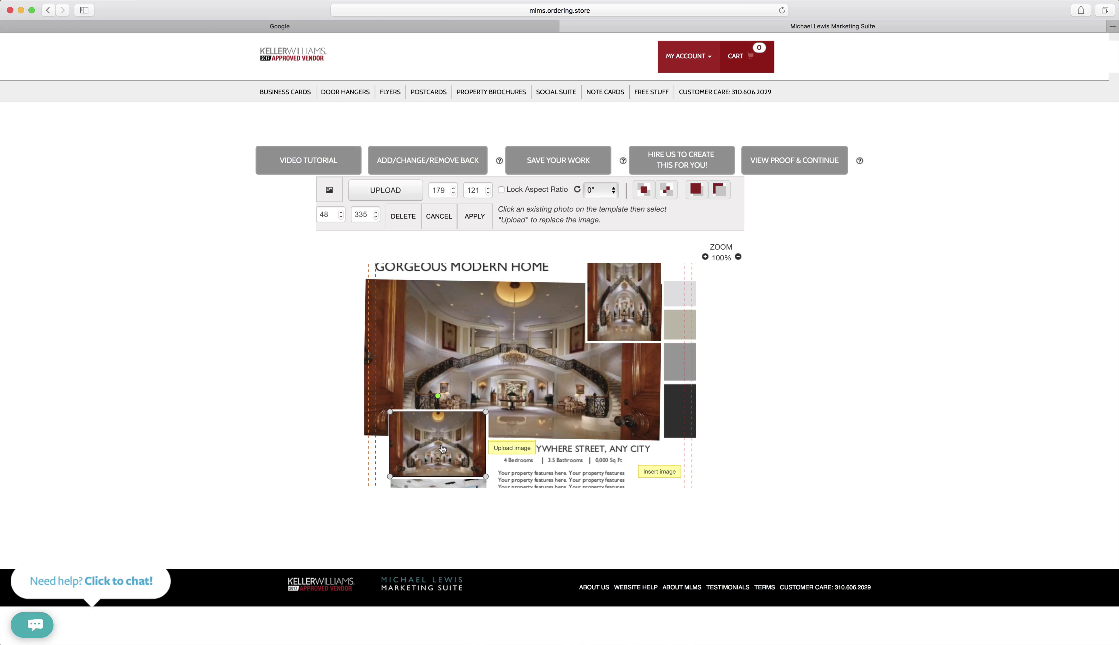
{"action": "left_click", "coordinate": [400, 190]}
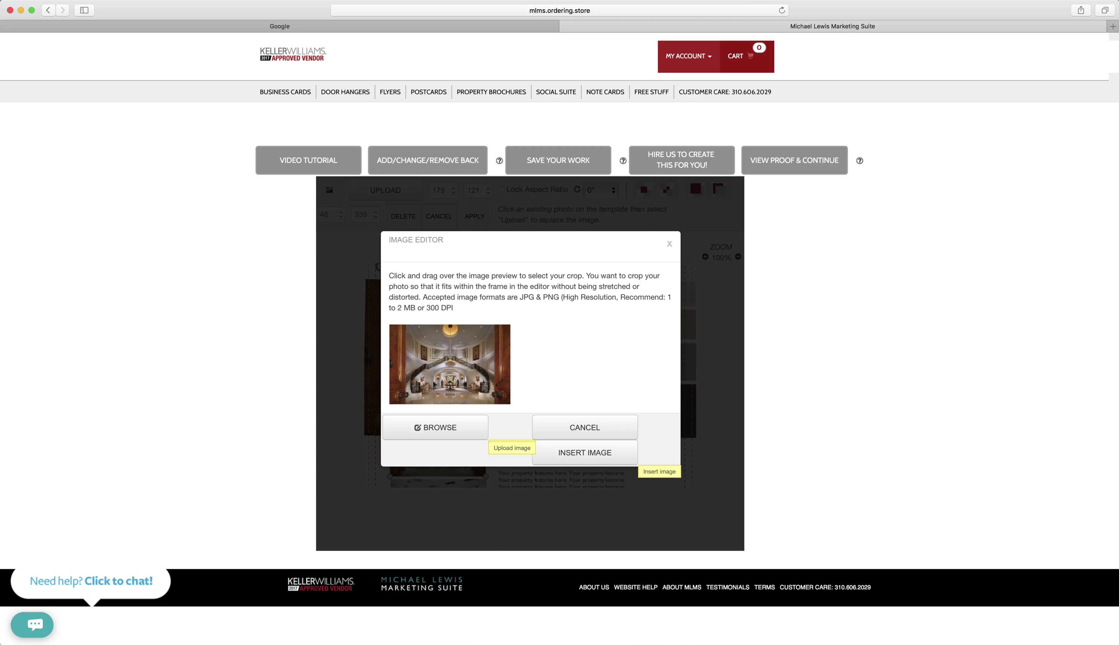
{"action": "left_click_drag", "start_coordinate": [398, 334], "coordinate": [487, 392]}
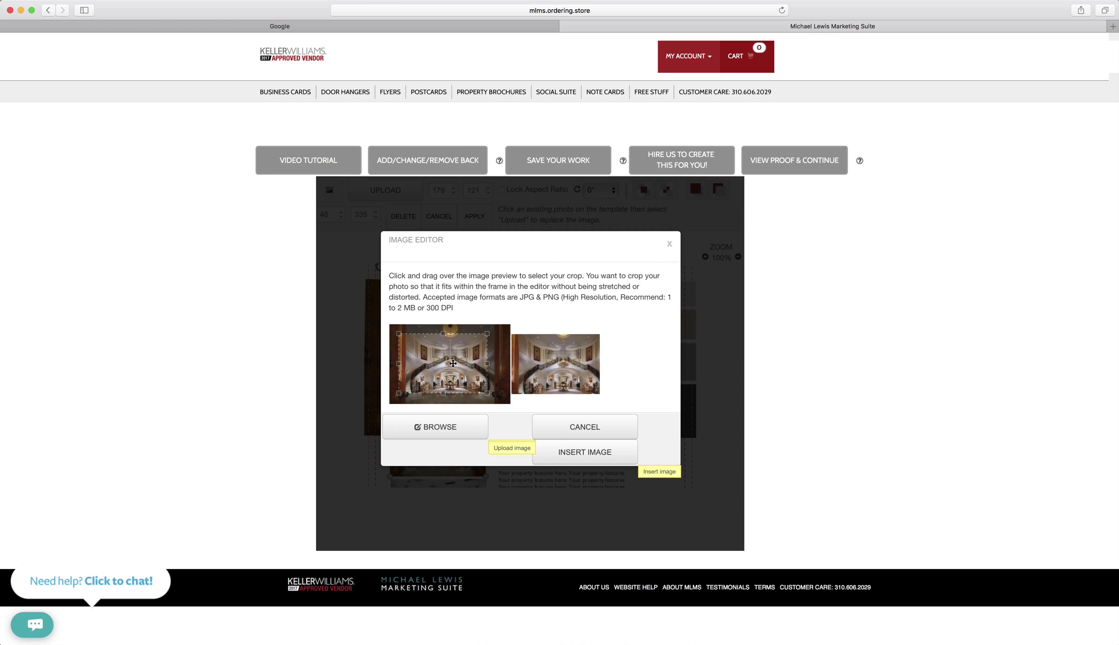
{"action": "left_click_drag", "start_coordinate": [399, 333], "coordinate": [445, 372]}
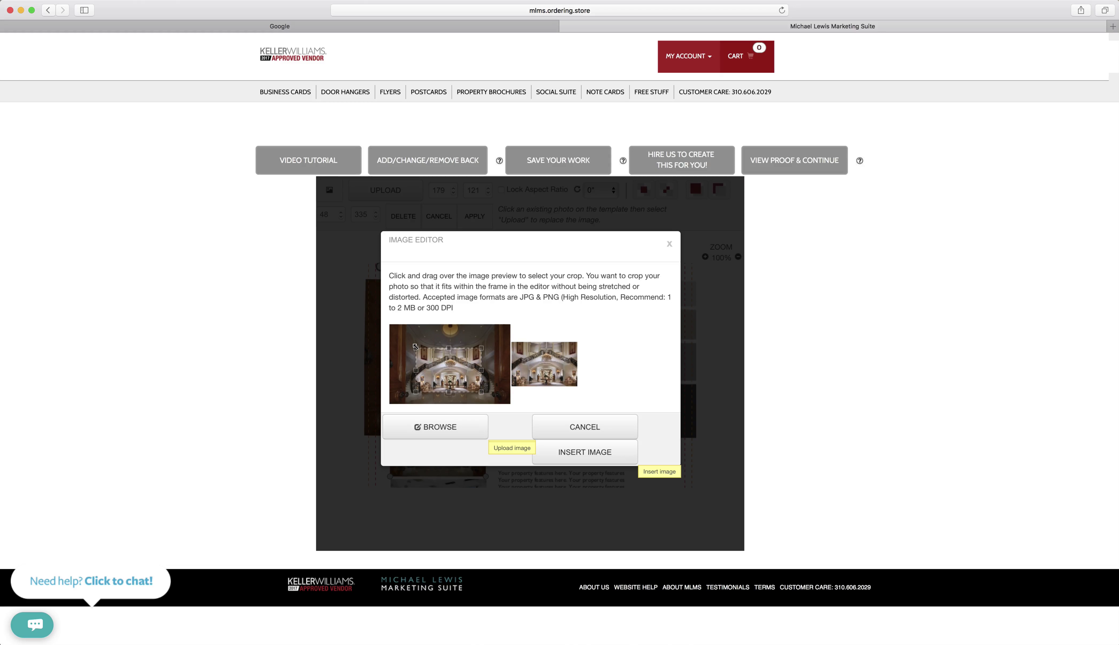
{"action": "left_click_drag", "start_coordinate": [415, 347], "coordinate": [390, 330]}
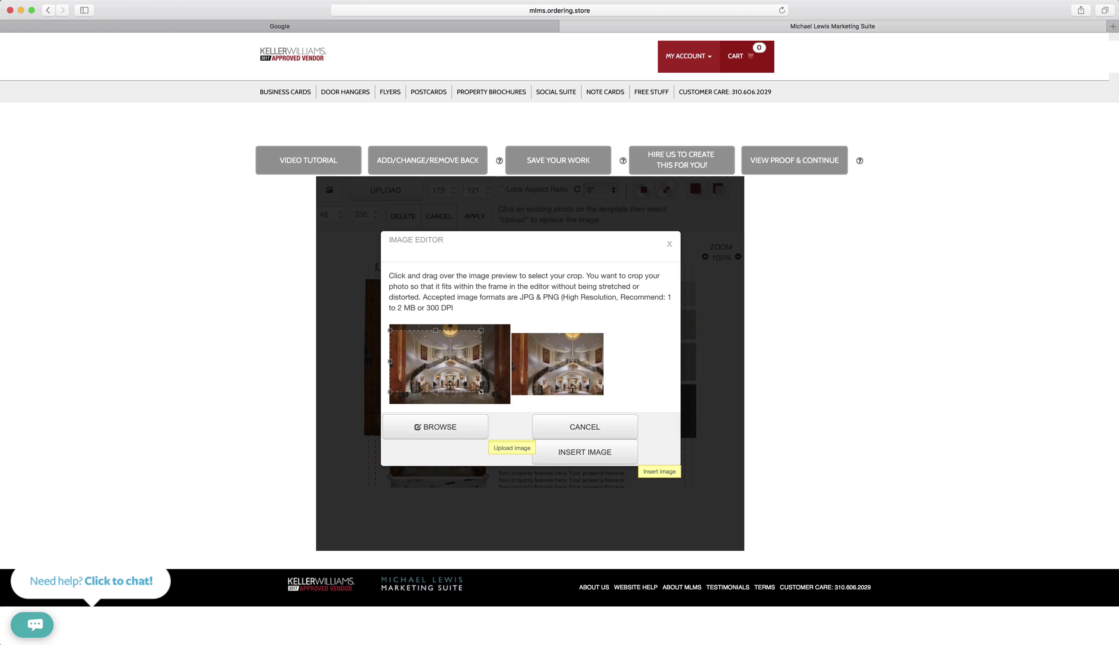
{"action": "left_click_drag", "start_coordinate": [480, 391], "coordinate": [514, 369]}
{"action": "left_click_drag", "start_coordinate": [499, 330], "coordinate": [514, 319]}
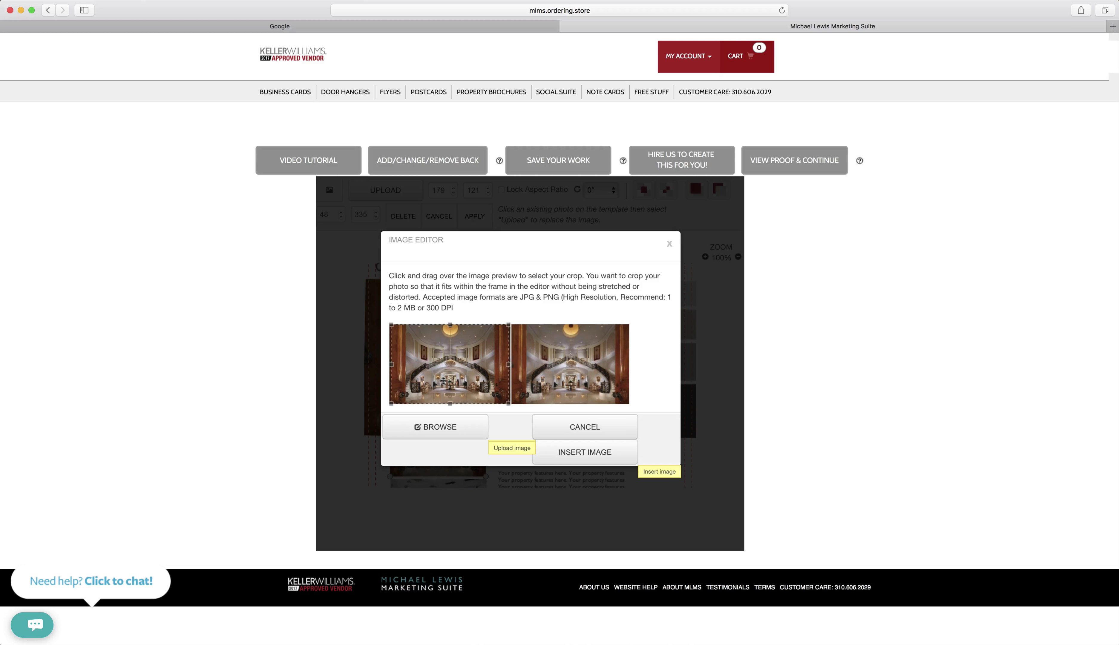
{"action": "left_click_drag", "start_coordinate": [445, 381], "coordinate": [448, 381]}
Crop the whole staircase image for the 179 × 121 lower-left frame and insert it
{"action": "left_click", "coordinate": [557, 426]}
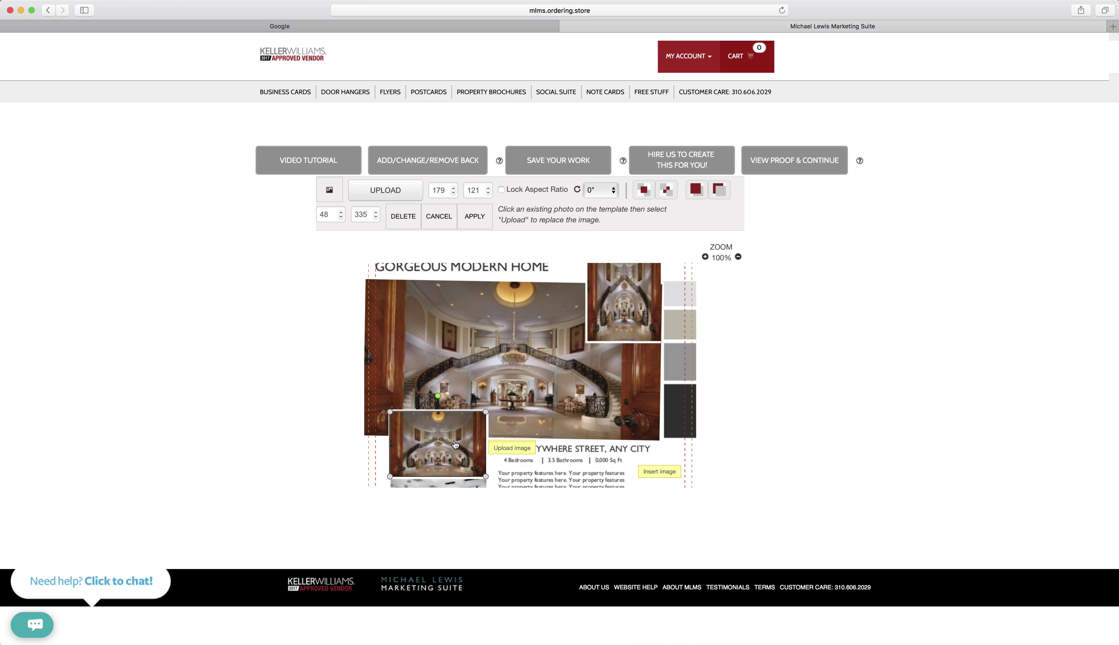
{"action": "left_click", "coordinate": [387, 195]}
{"action": "left_click_drag", "start_coordinate": [410, 338], "coordinate": [468, 379]}
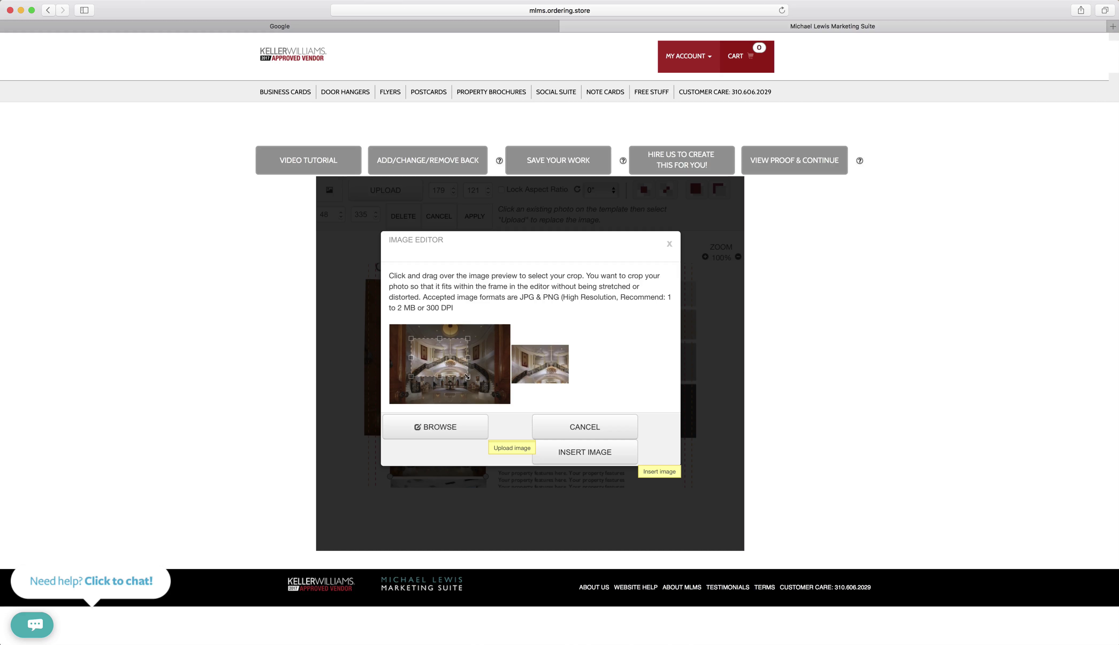
{"action": "left_click_drag", "start_coordinate": [467, 377], "coordinate": [514, 403]}
{"action": "left_click_drag", "start_coordinate": [414, 341], "coordinate": [364, 307]}
{"action": "left_click", "coordinate": [582, 452]}
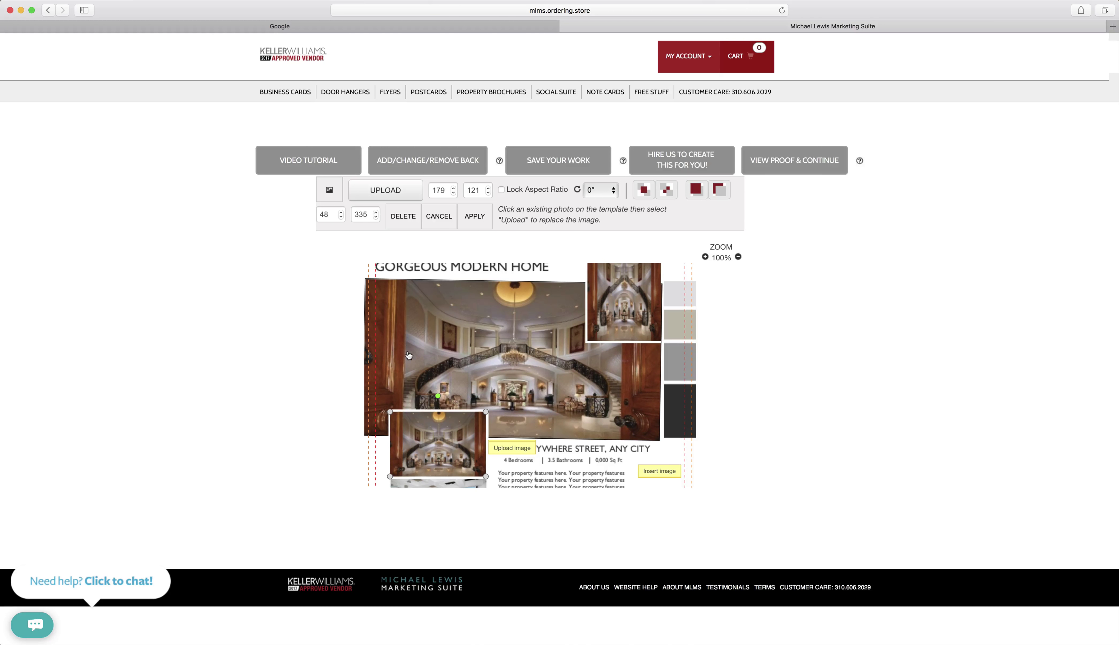
Crop the large photo around the staircase and insert it into the 554 × 292 banner
{"action": "left_click", "coordinate": [542, 369]}
{"action": "left_click", "coordinate": [376, 194]}
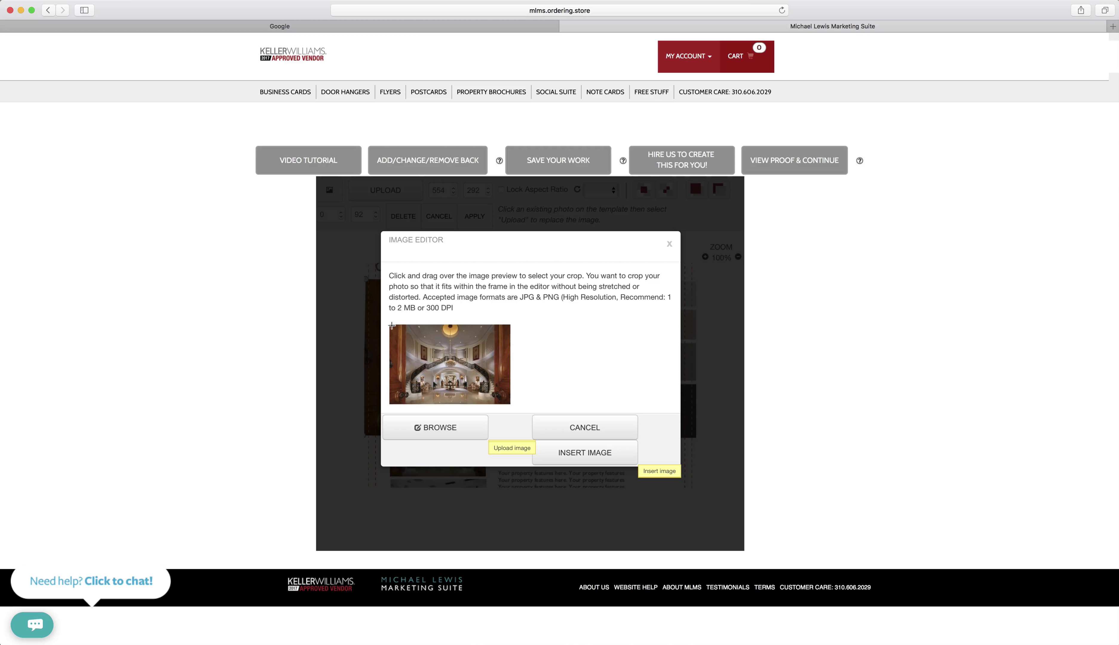
{"action": "left_click_drag", "start_coordinate": [390, 326], "coordinate": [384, 392]}
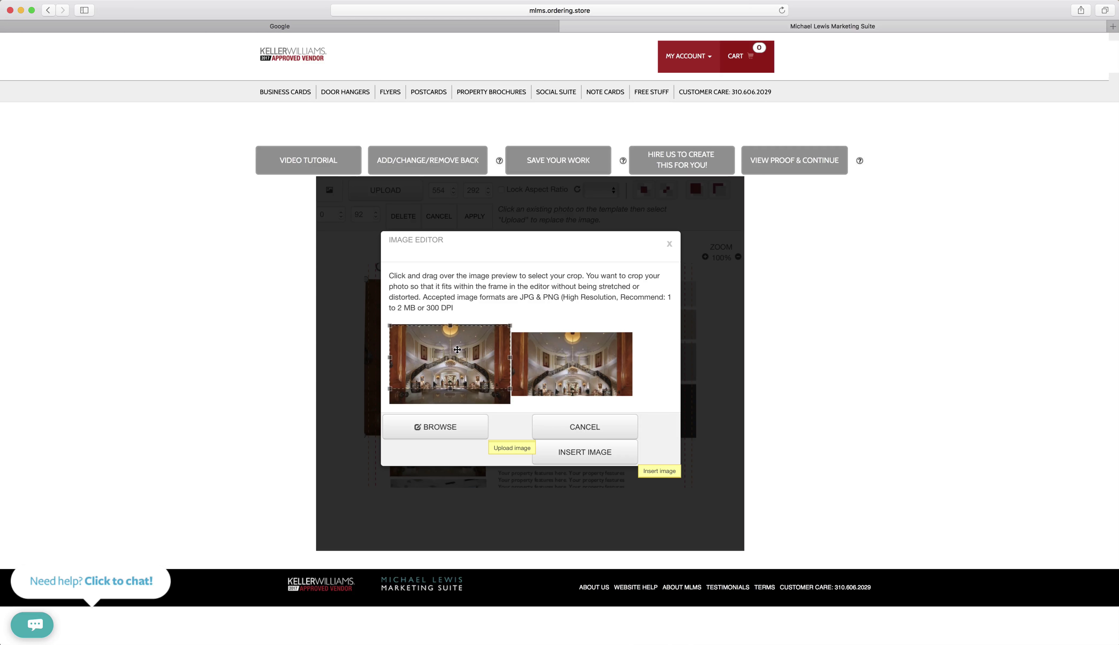
{"action": "left_click_drag", "start_coordinate": [457, 350], "coordinate": [456, 365]}
{"action": "left_click", "coordinate": [587, 453]}
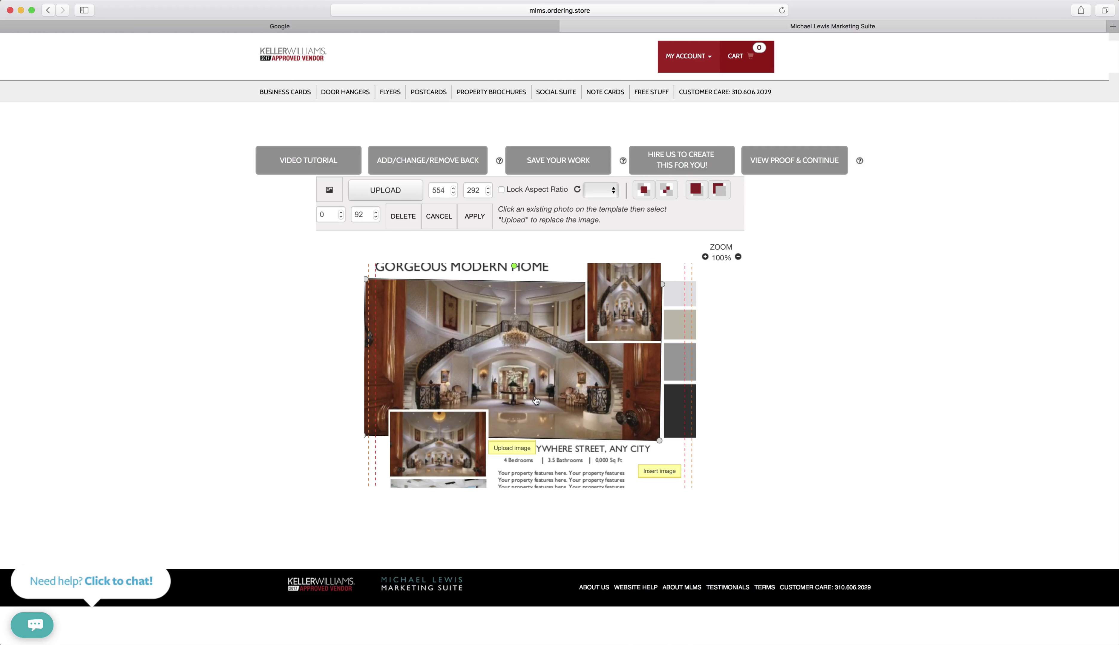
{"action": "left_click", "coordinate": [612, 316]}
{"action": "scroll", "coordinate": [555, 337], "scroll_direction": "up", "scroll_amount": 2}
Crop a narrow area centred on the staircase and insert it into the top-right frame
{"action": "left_click", "coordinate": [405, 198]}
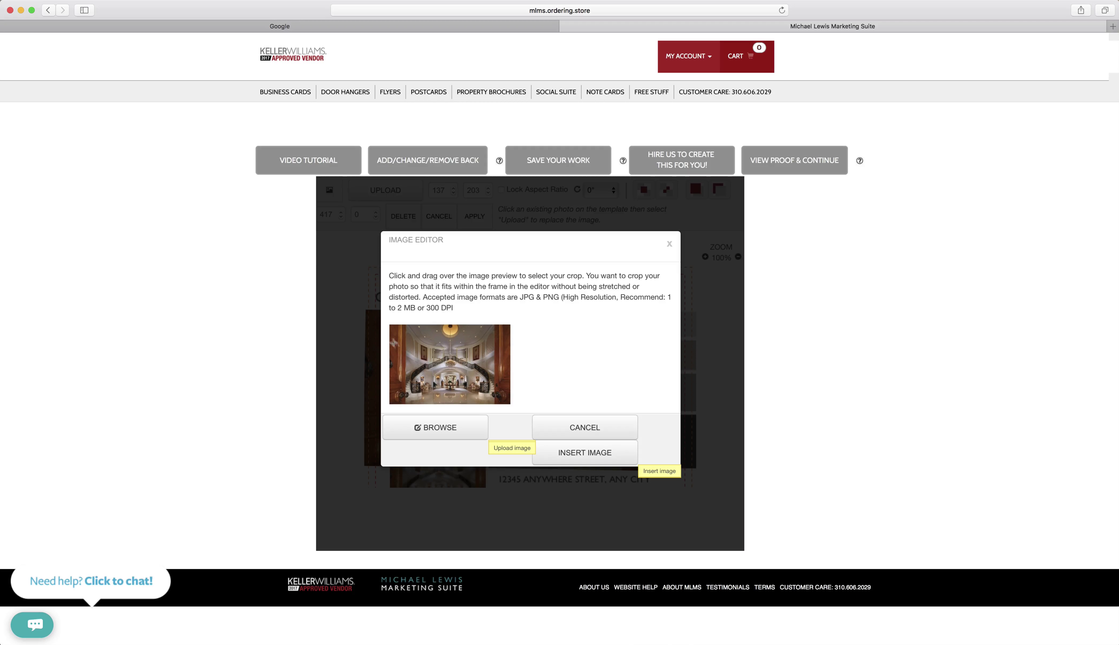
{"action": "left_click_drag", "start_coordinate": [389, 324], "coordinate": [443, 394]}
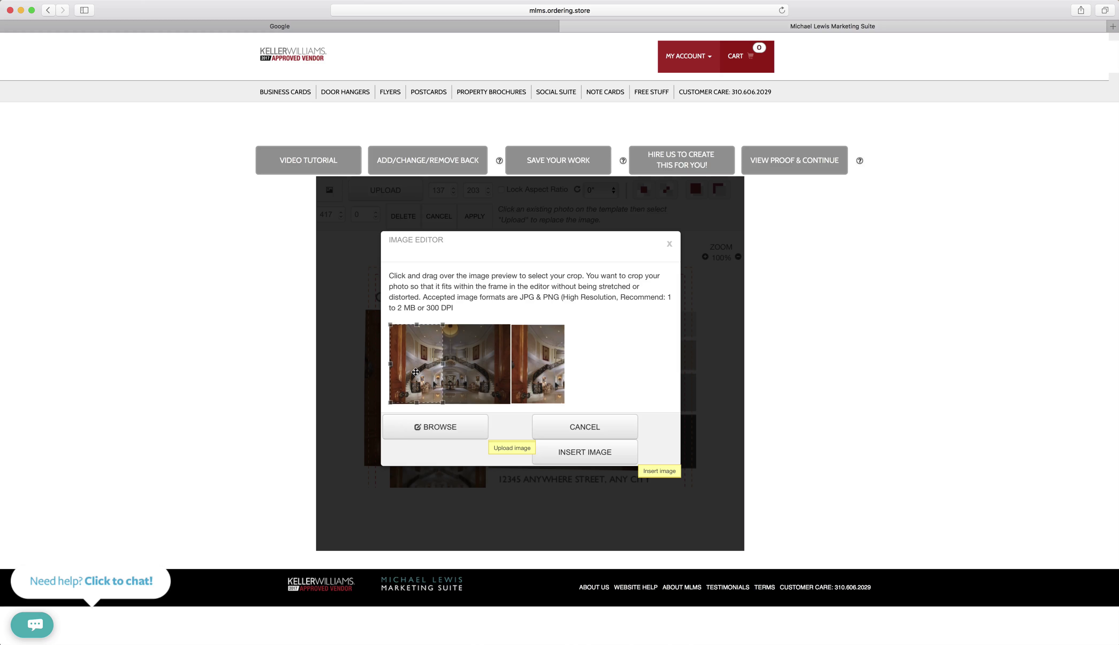
{"action": "left_click_drag", "start_coordinate": [416, 372], "coordinate": [448, 375]}
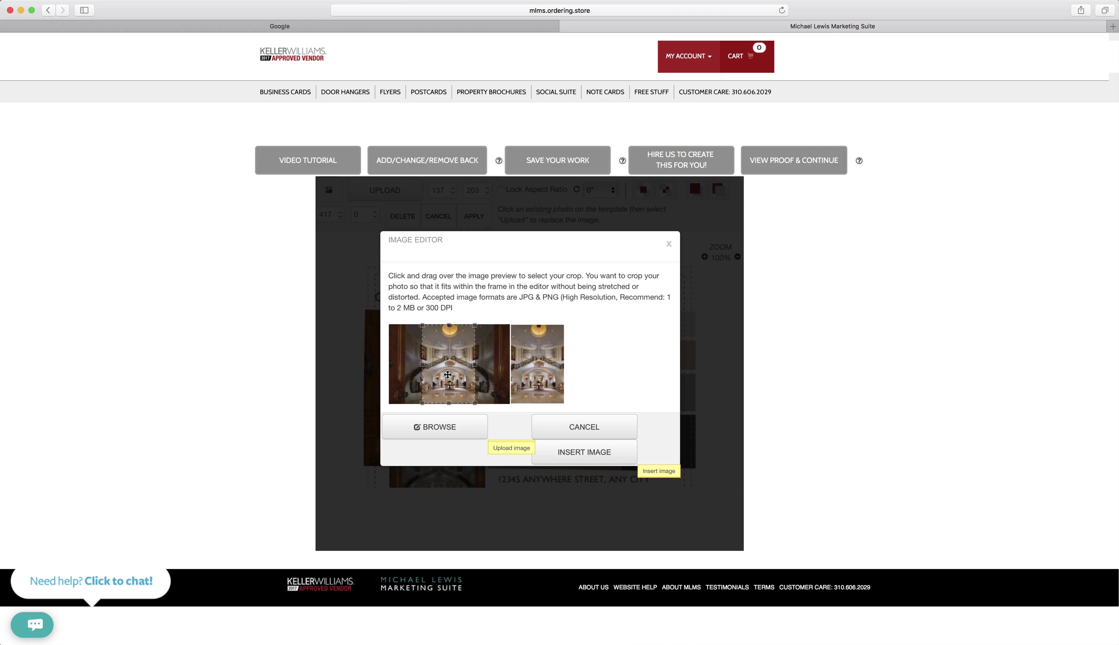
{"action": "scroll", "coordinate": [448, 375], "scroll_direction": "down", "scroll_amount": 1}
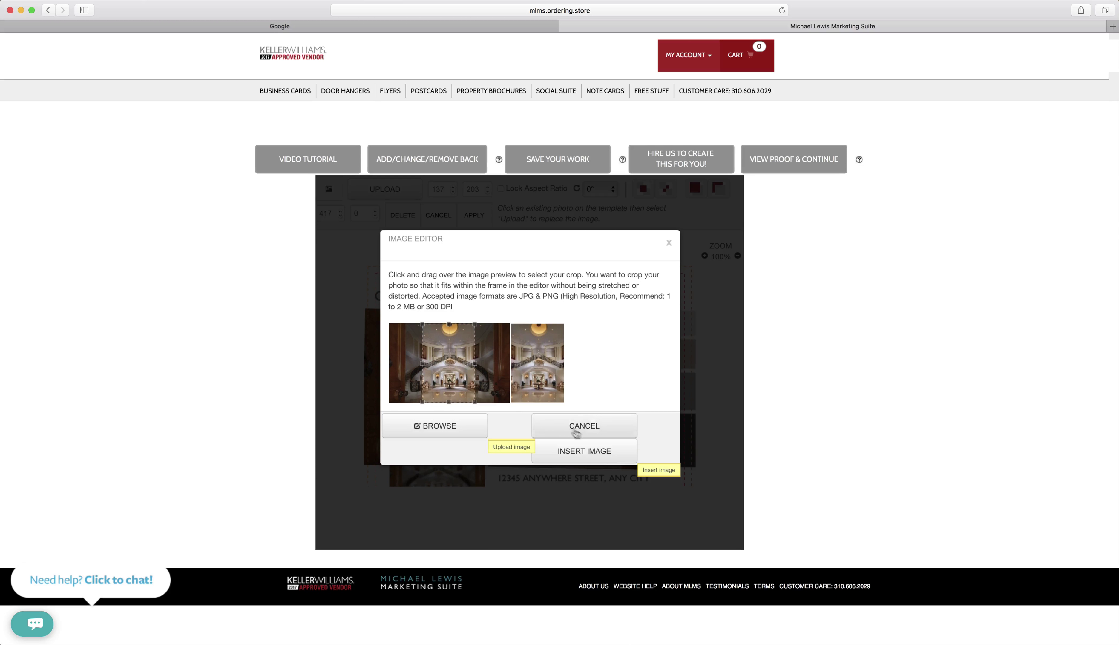
{"action": "scroll", "coordinate": [577, 444], "scroll_direction": "up", "scroll_amount": 1}
{"action": "left_click", "coordinate": [577, 461]}
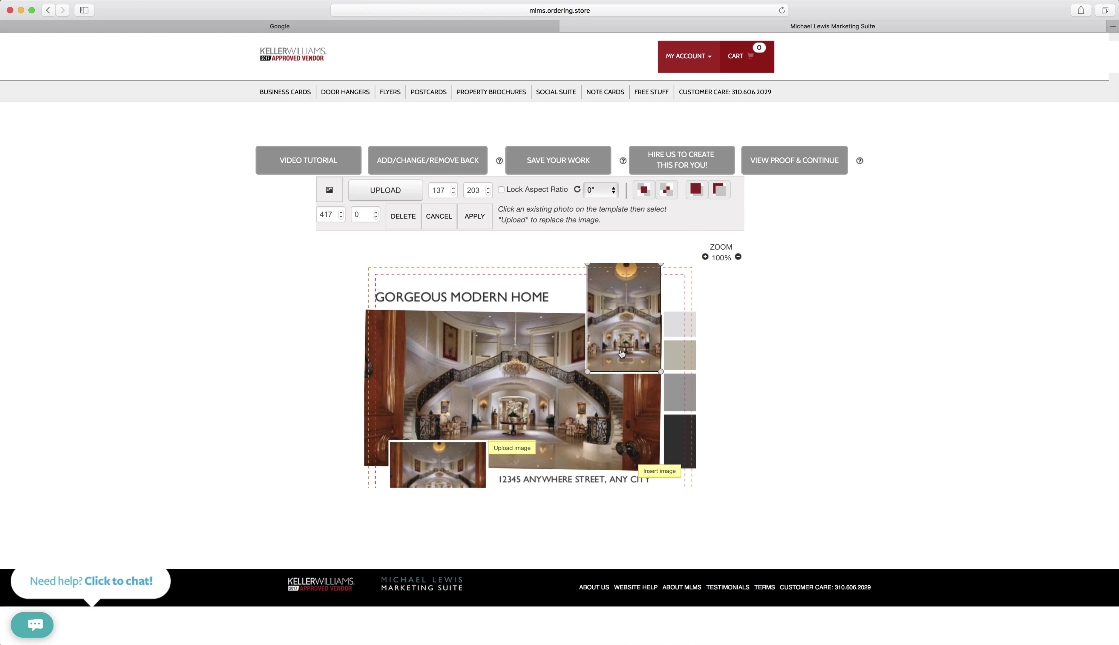
{"action": "scroll", "coordinate": [618, 357], "scroll_direction": "down", "scroll_amount": 2}
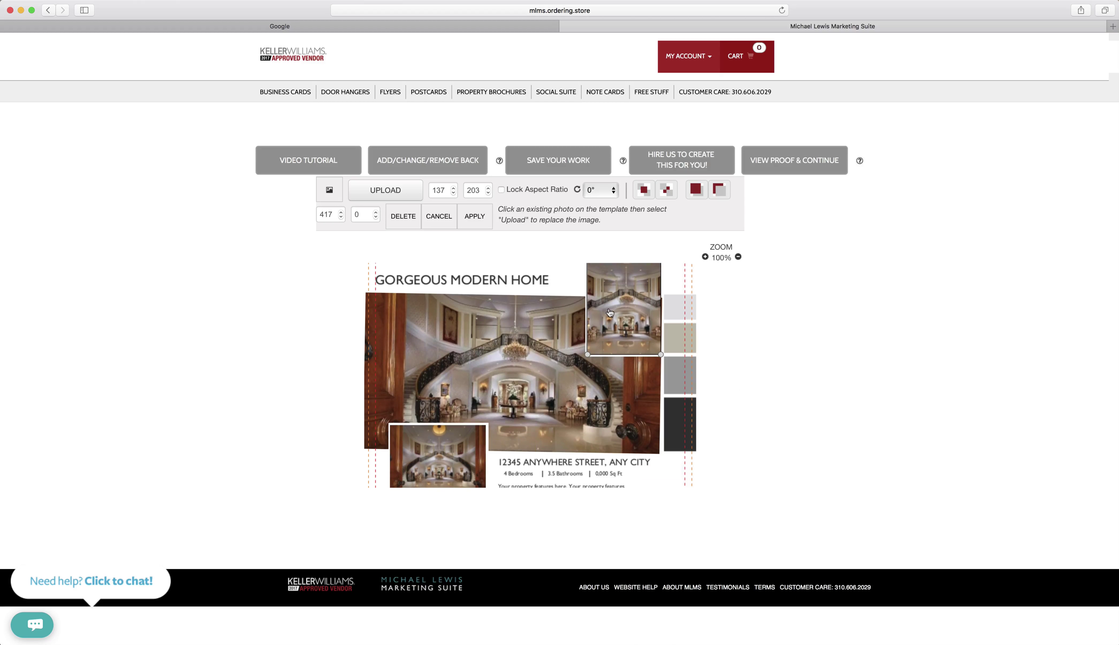
Replace the large staircase photo with a 200 × 100 placeholder image at 29, 117 below the headline
{"action": "left_click", "coordinate": [437, 348]}
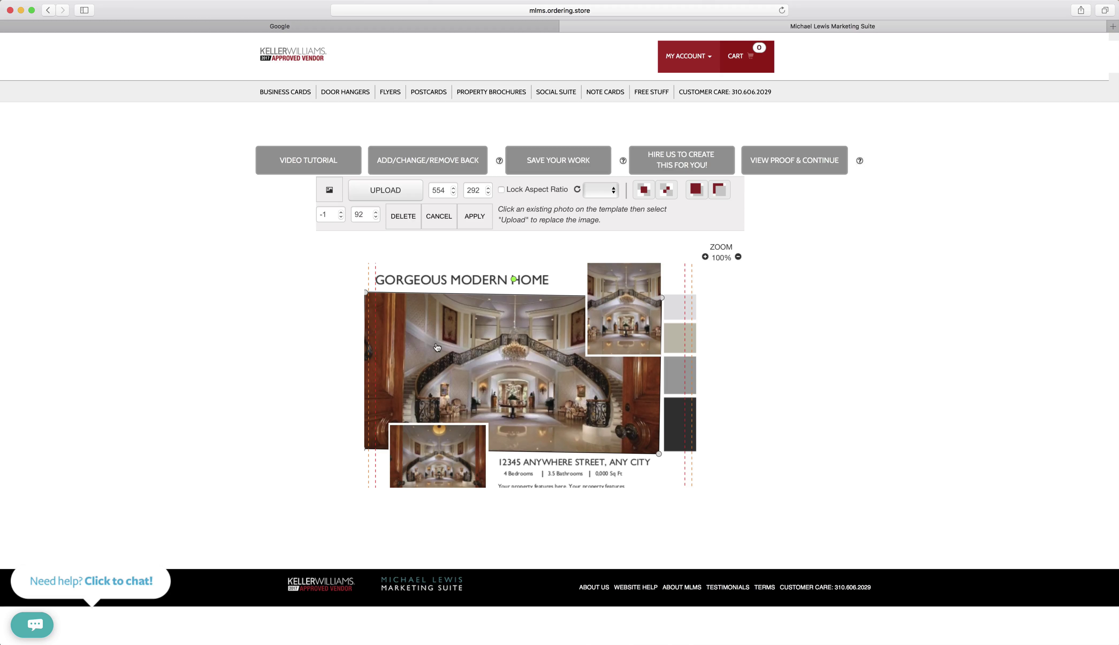
{"action": "left_click", "coordinate": [398, 214]}
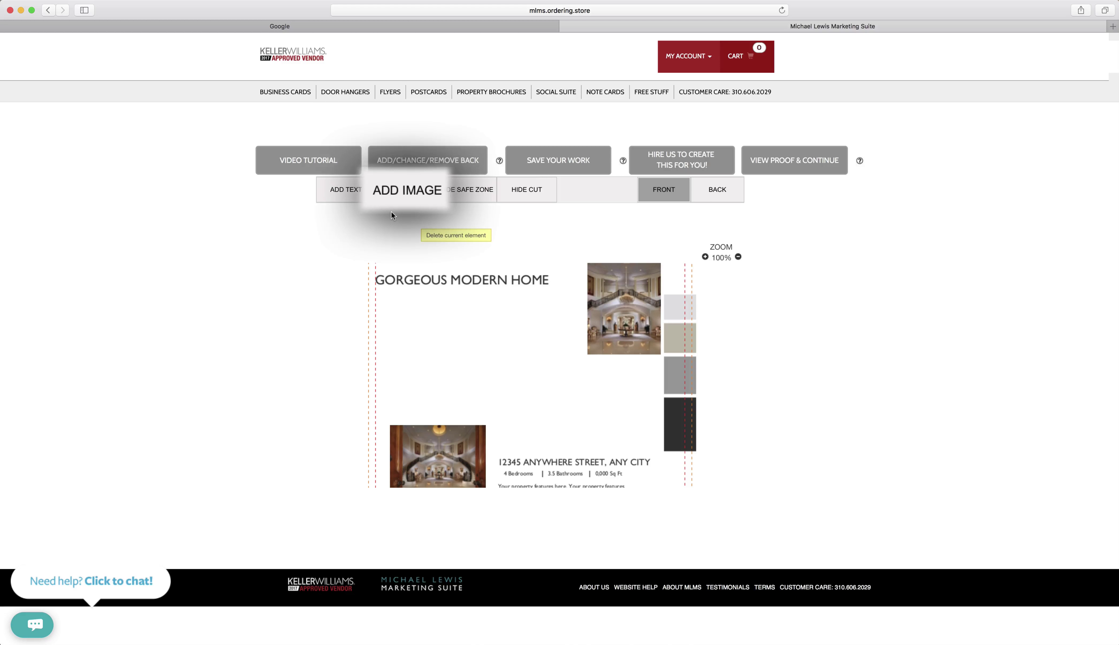
{"action": "left_click", "coordinate": [411, 195]}
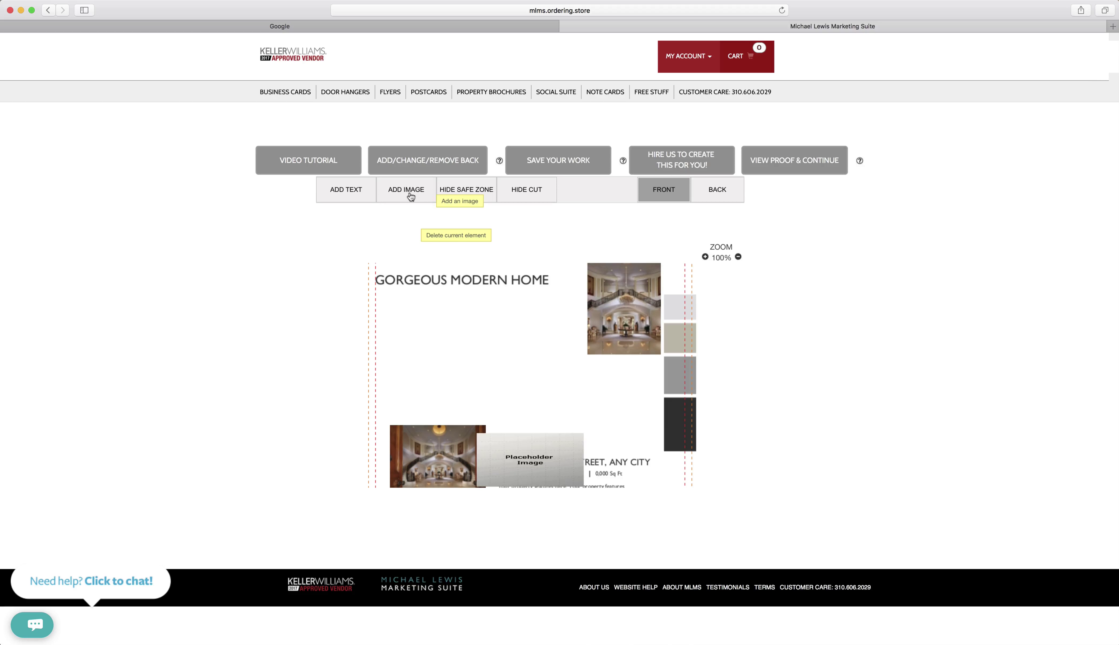
{"action": "left_click_drag", "start_coordinate": [528, 461], "coordinate": [432, 338]}
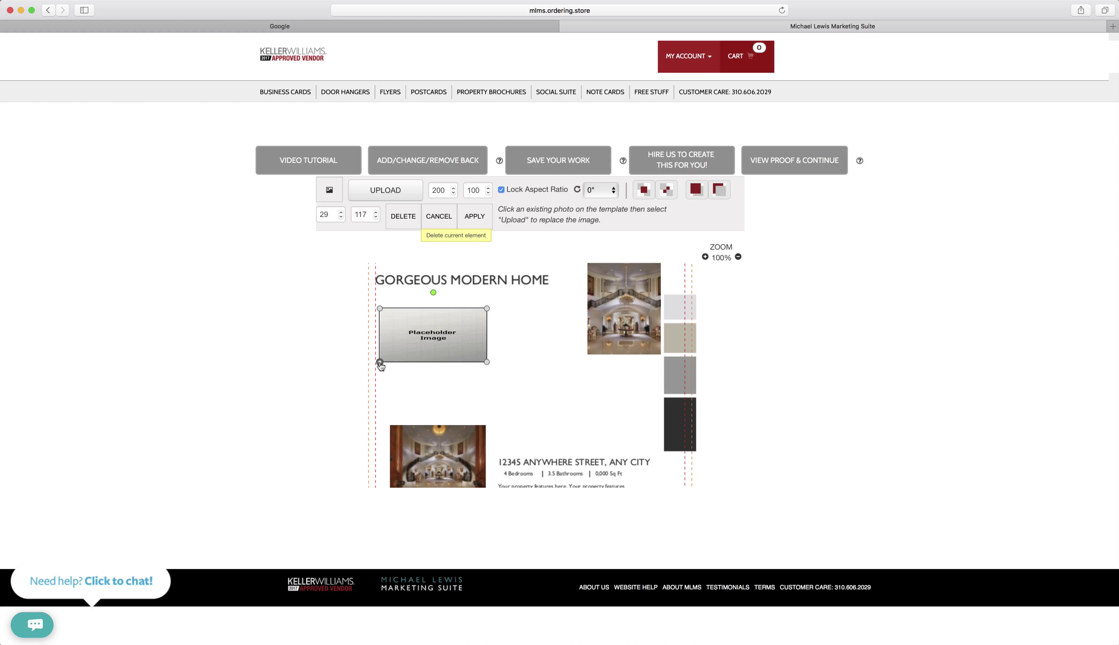
Enlarge the placeholder to 554 × 290 and place it at X 0, Y 90 over the banner area
{"action": "left_click_drag", "start_coordinate": [380, 363], "coordinate": [376, 415]}
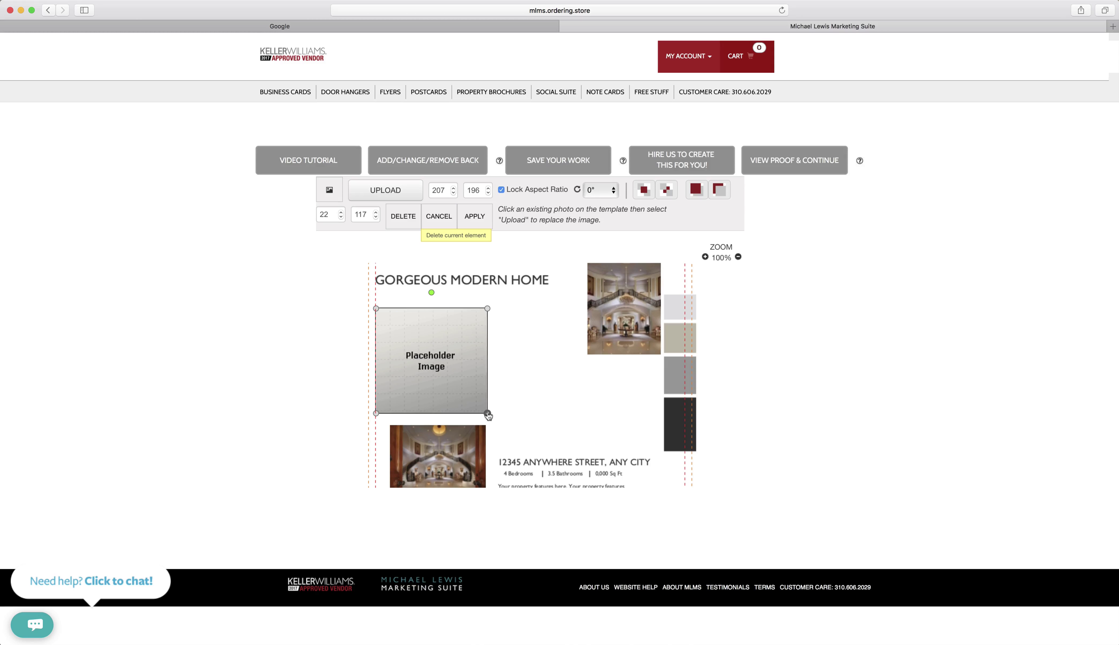
{"action": "left_click_drag", "start_coordinate": [487, 414], "coordinate": [674, 443]}
{"action": "left_click_drag", "start_coordinate": [555, 405], "coordinate": [547, 390]}
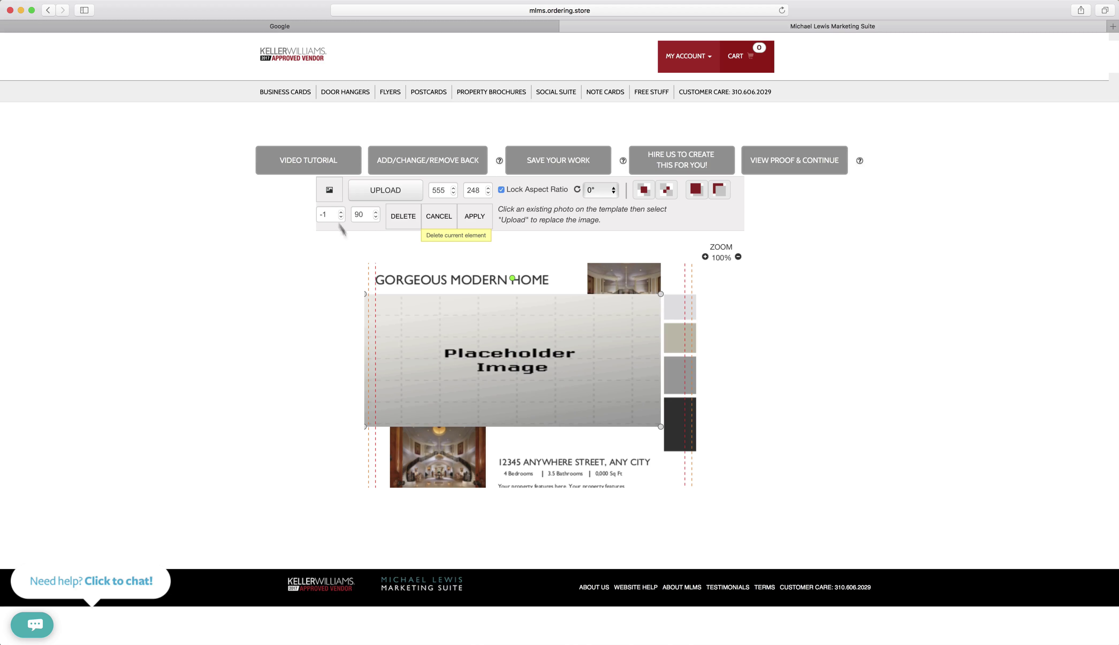
{"action": "left_click", "coordinate": [341, 213]}
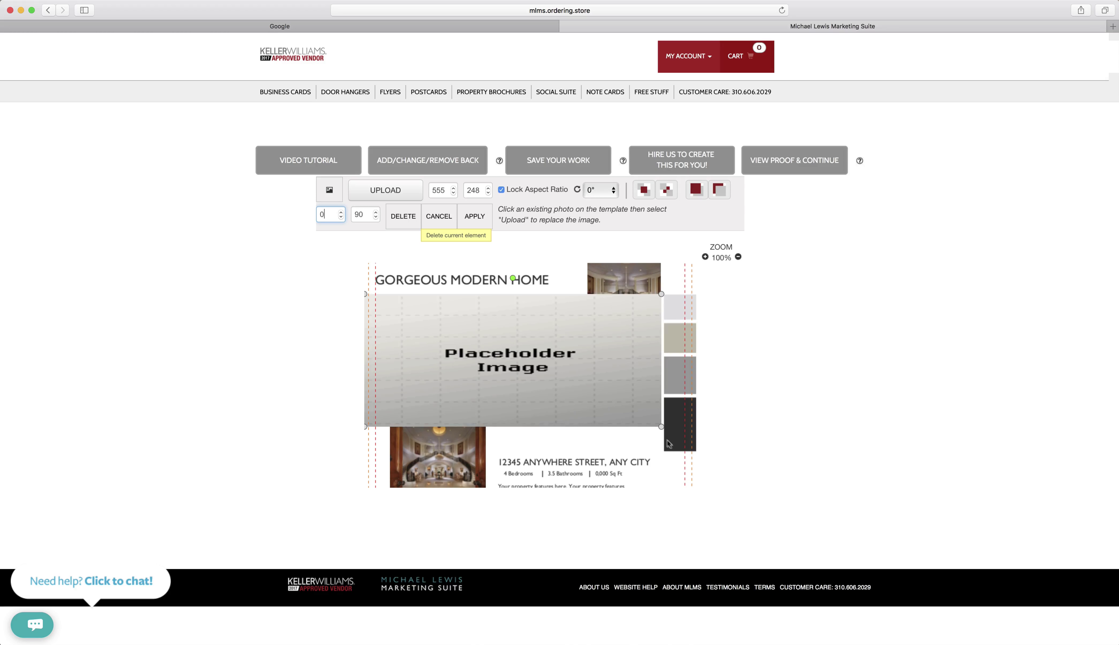
{"action": "left_click_drag", "start_coordinate": [661, 429], "coordinate": [661, 449]}
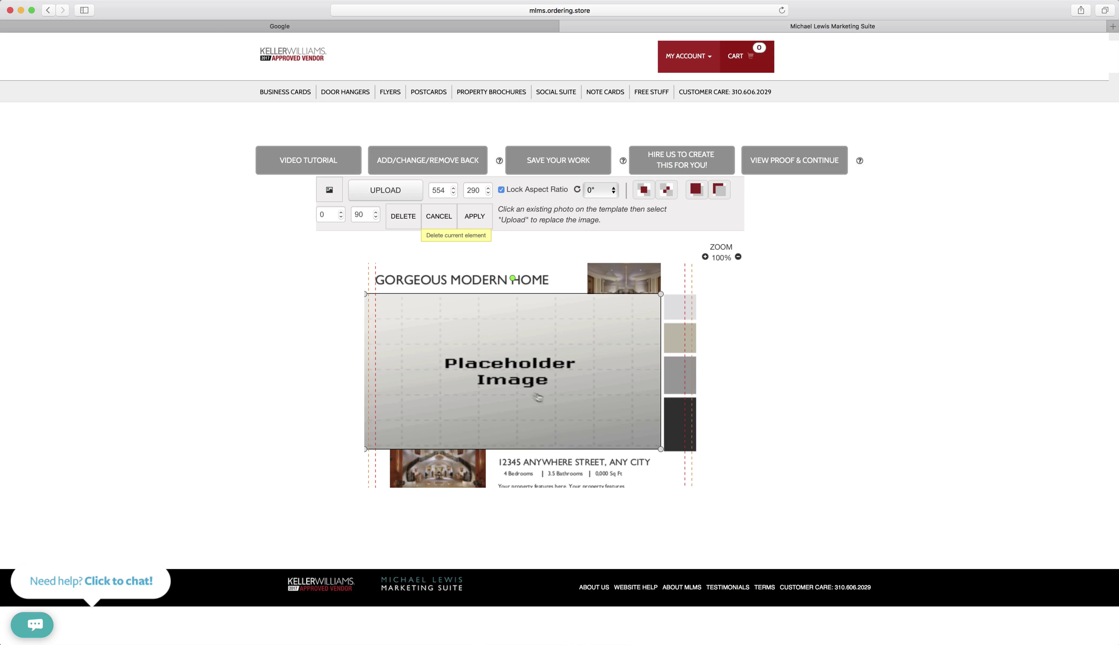
Upload Staircase.jpeg, crop it, and insert it into the 554 × 290 banner frame
{"action": "left_click", "coordinate": [403, 194]}
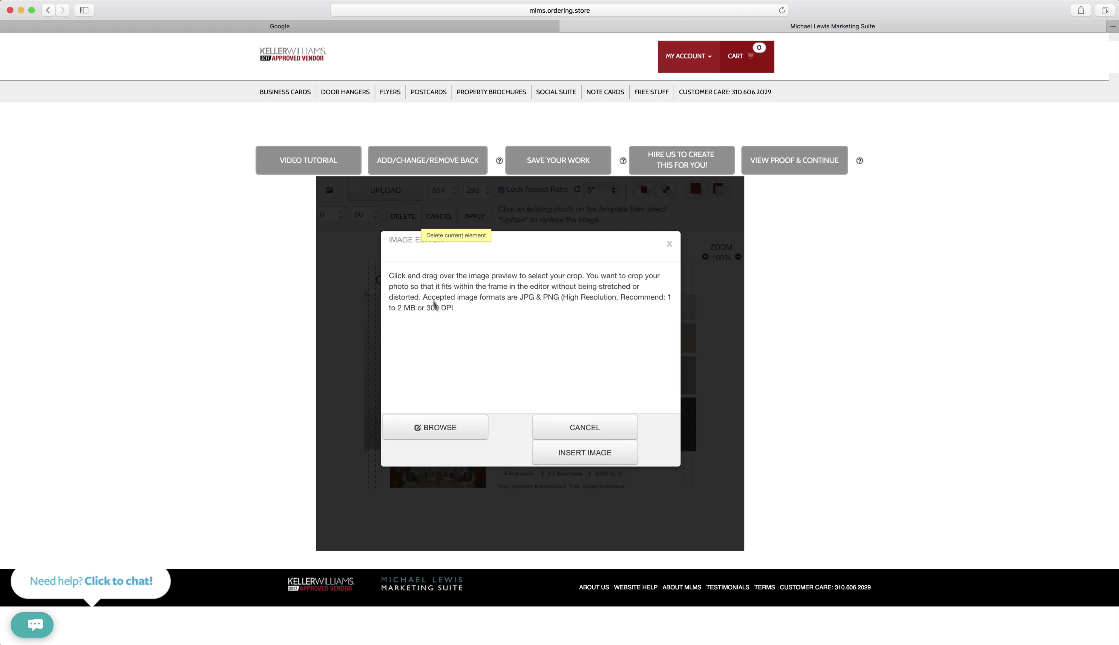
{"action": "left_click", "coordinate": [460, 428]}
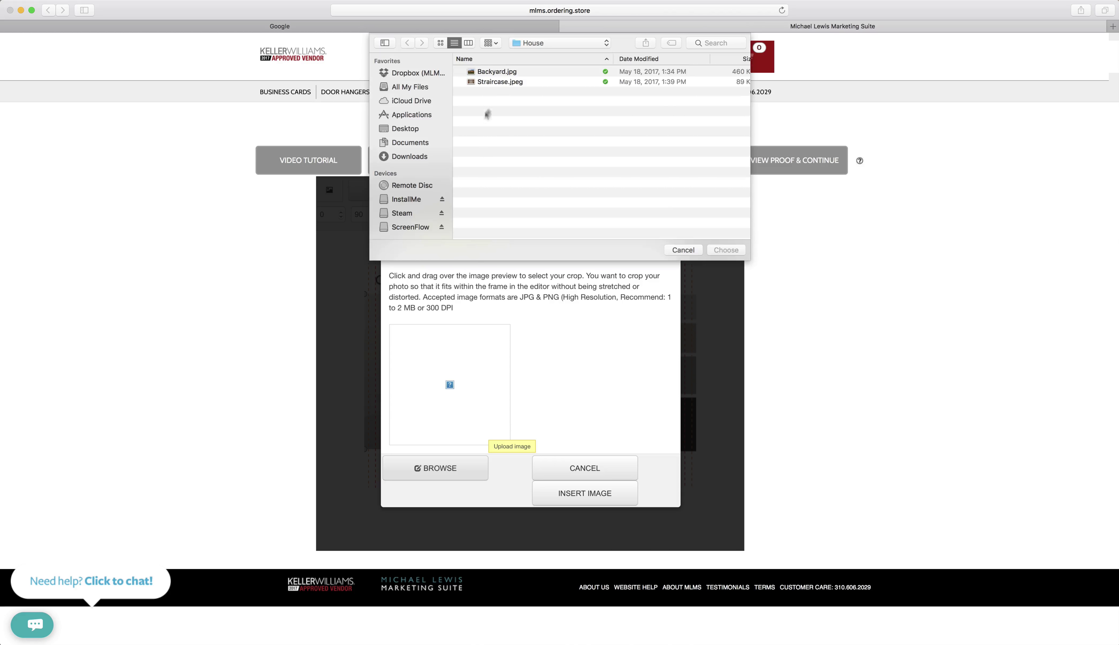
{"action": "left_click", "coordinate": [500, 82]}
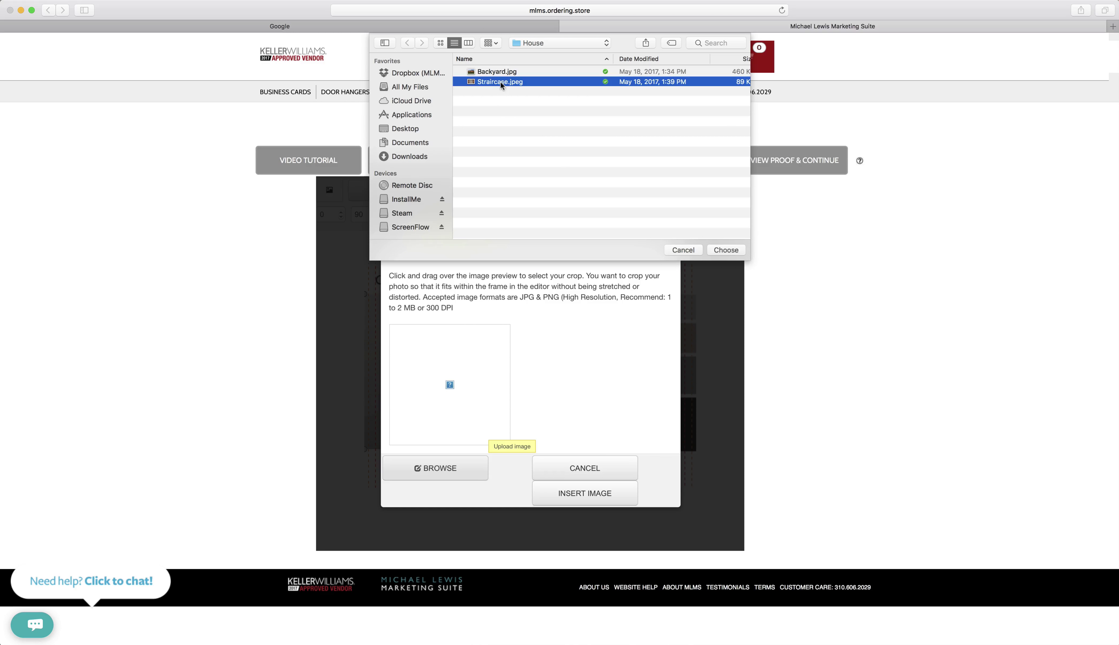
{"action": "left_click", "coordinate": [726, 250]}
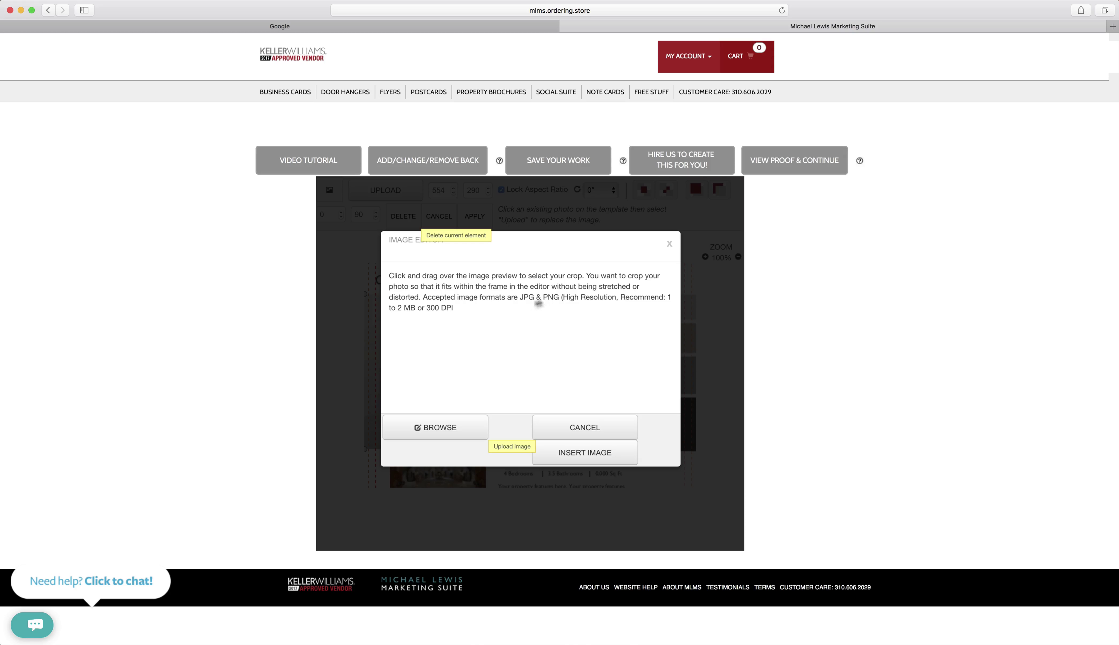
{"action": "left_click_drag", "start_coordinate": [390, 324], "coordinate": [517, 406]}
{"action": "left_click_drag", "start_coordinate": [471, 364], "coordinate": [472, 380]}
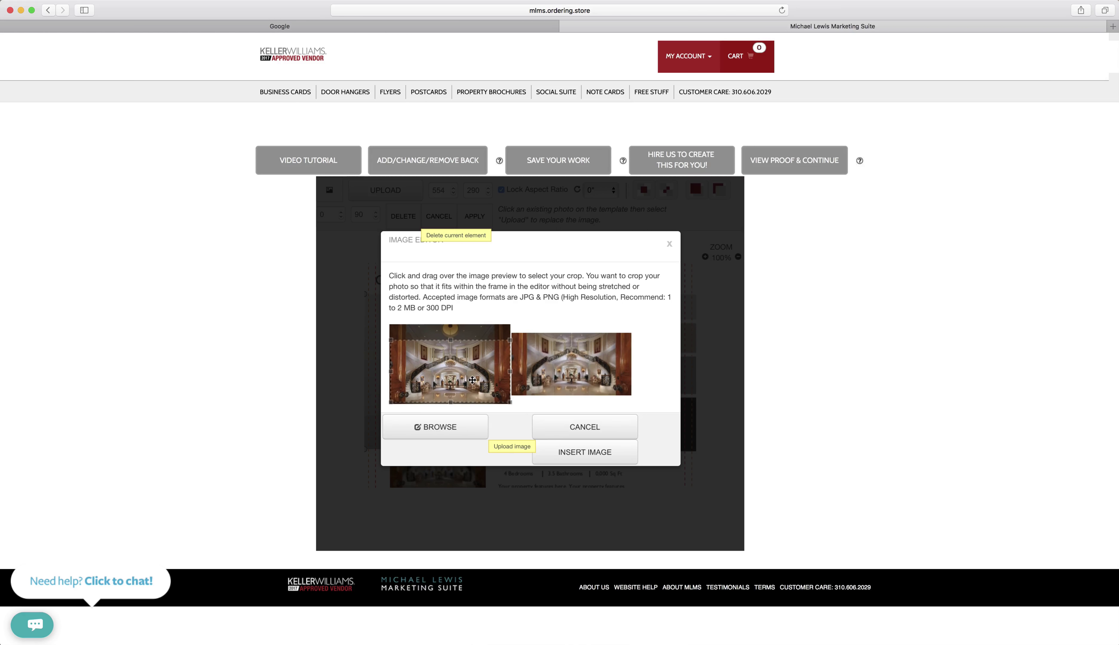
{"action": "left_click", "coordinate": [578, 461]}
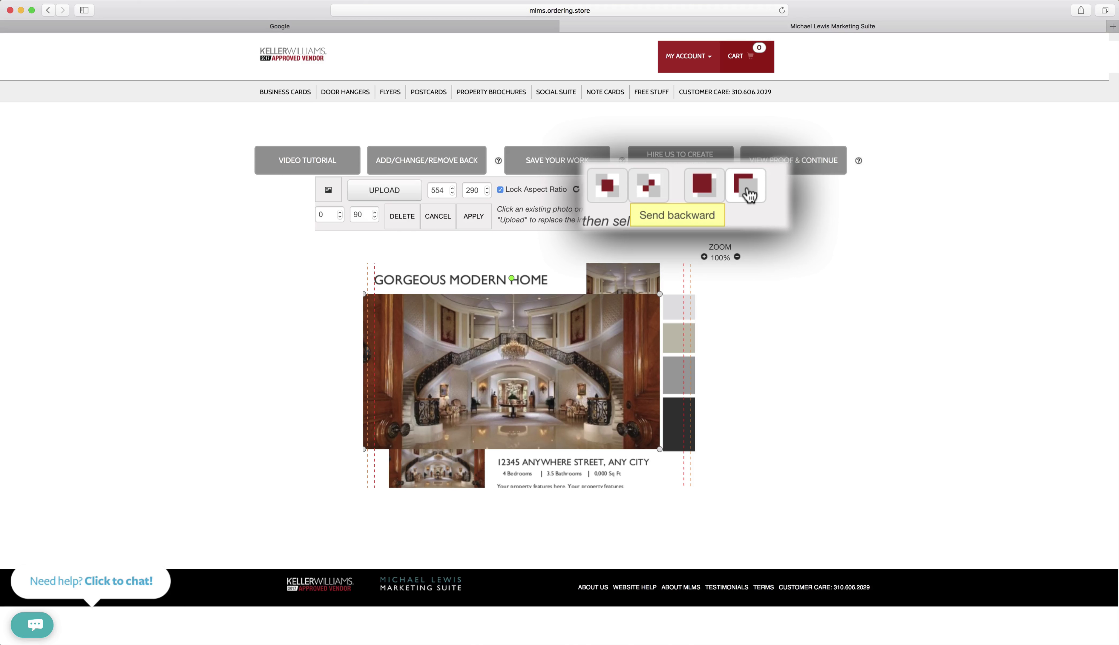
Send the staircase banner photo behind the two smaller photos and apply the change
{"action": "left_click", "coordinate": [655, 191]}
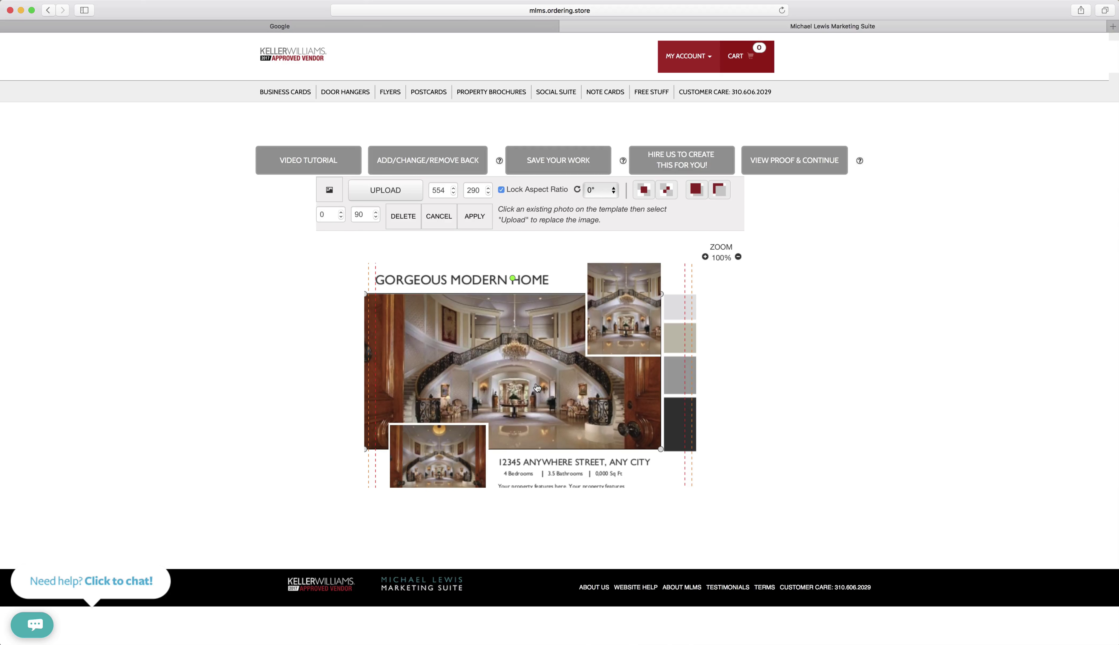
{"action": "left_click", "coordinate": [482, 222]}
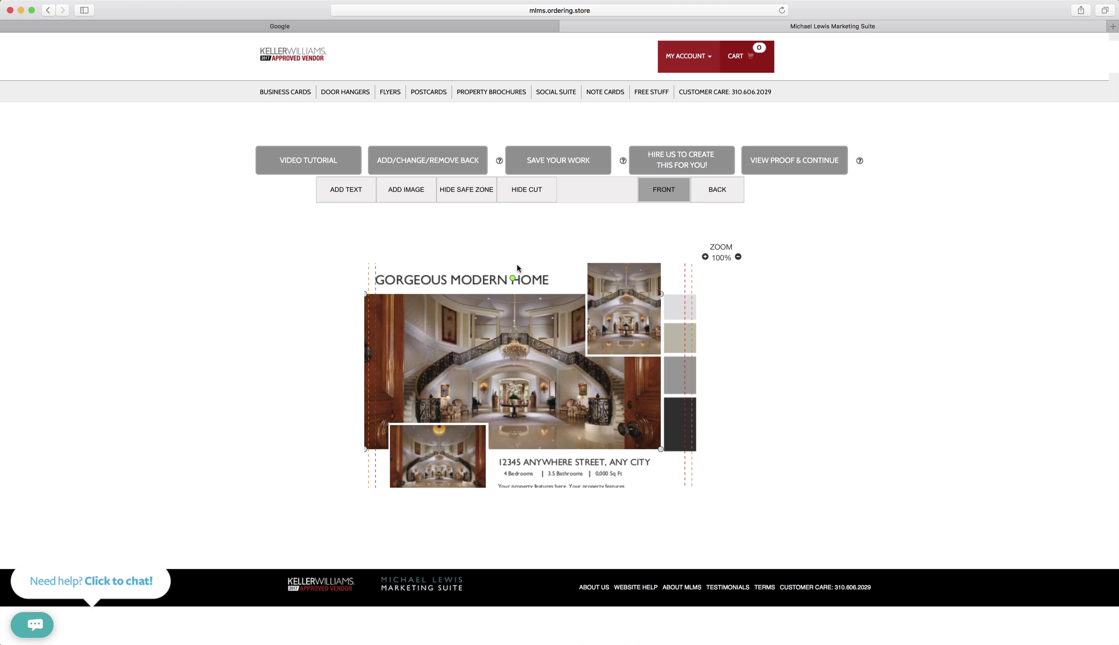
Rotate the staircase banner photo slightly counter-clockwise so it sits level
{"action": "mouse_move", "coordinate": [513, 279]}
{"action": "left_mouse_down"}
{"action": "mouse_move", "coordinate": [496, 284]}
{"action": "mouse_move", "coordinate": [510, 284]}
{"action": "left_mouse_up"}
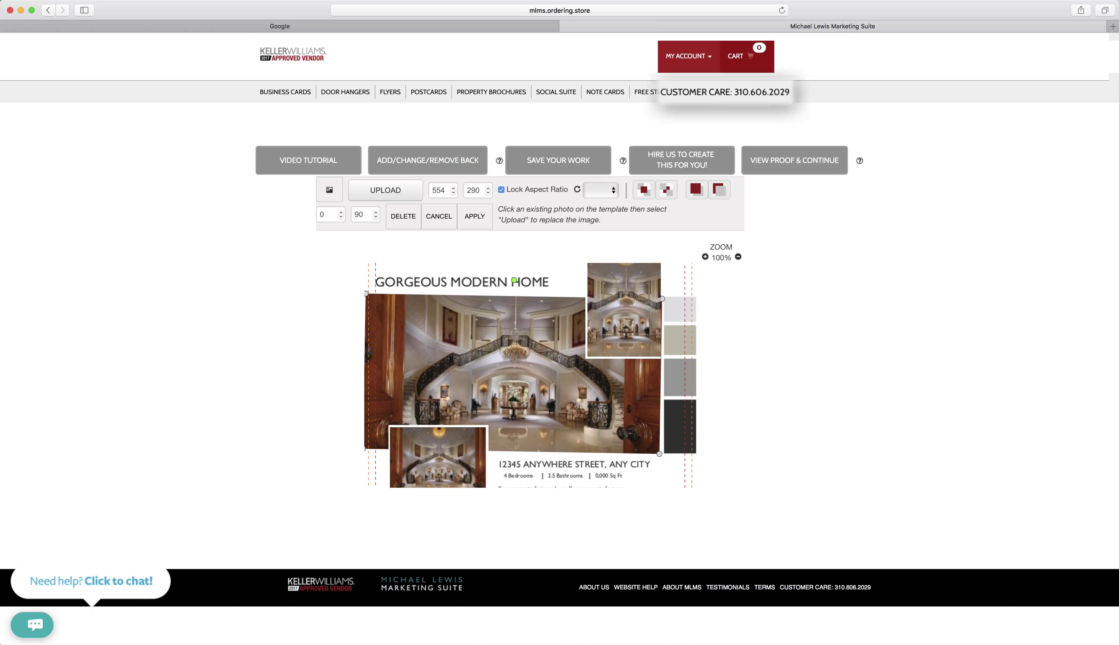
Select the customer care phone text
{"action": "left_click_drag", "start_coordinate": [635, 100], "coordinate": [816, 94]}
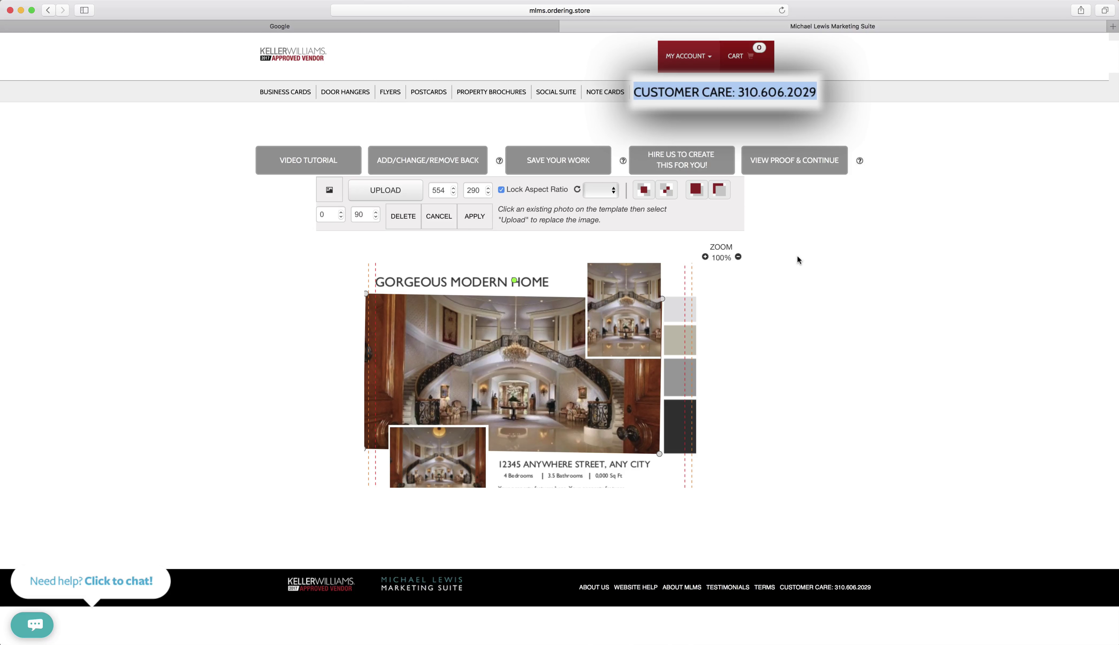